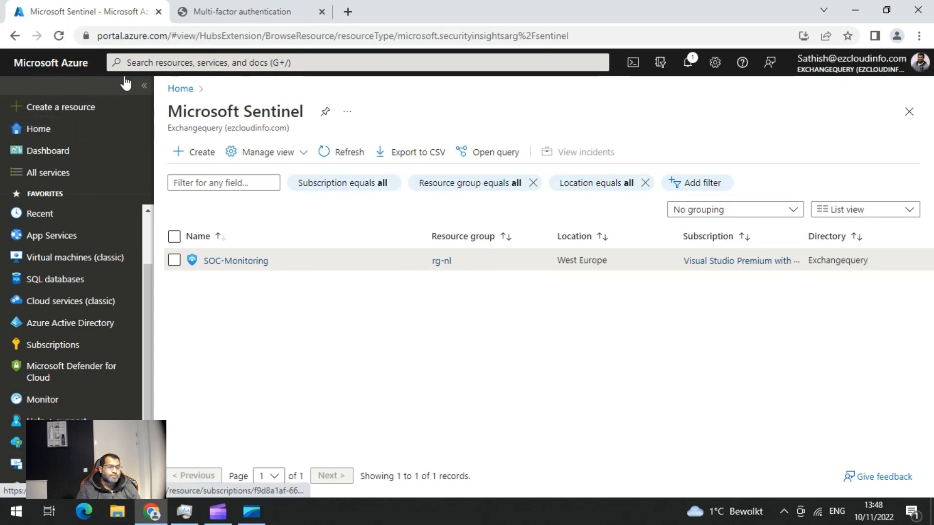
Step: Open Microsoft Sentinel from the portal home, view the page for adding it to a workspace, and return to the Sentinel list
{"action": "left_click", "coordinate": [180, 90]}
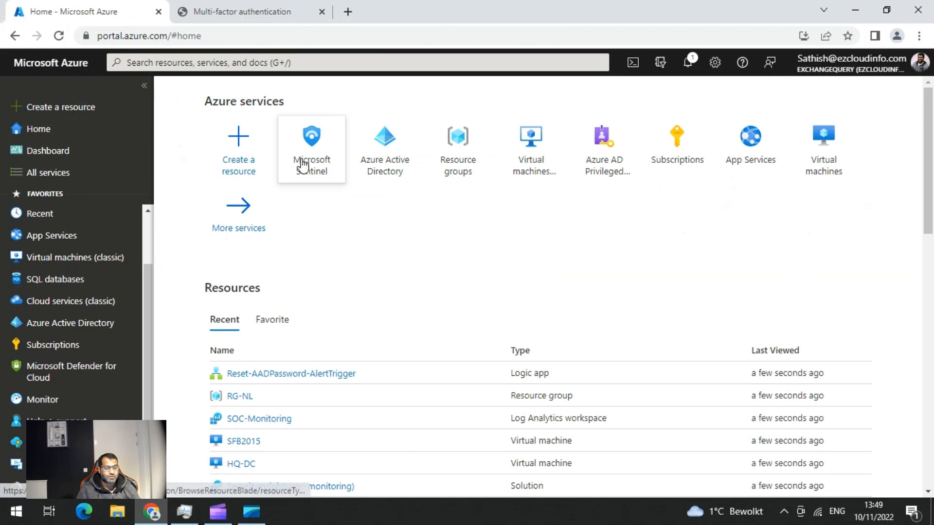
{"action": "left_click", "coordinate": [316, 165]}
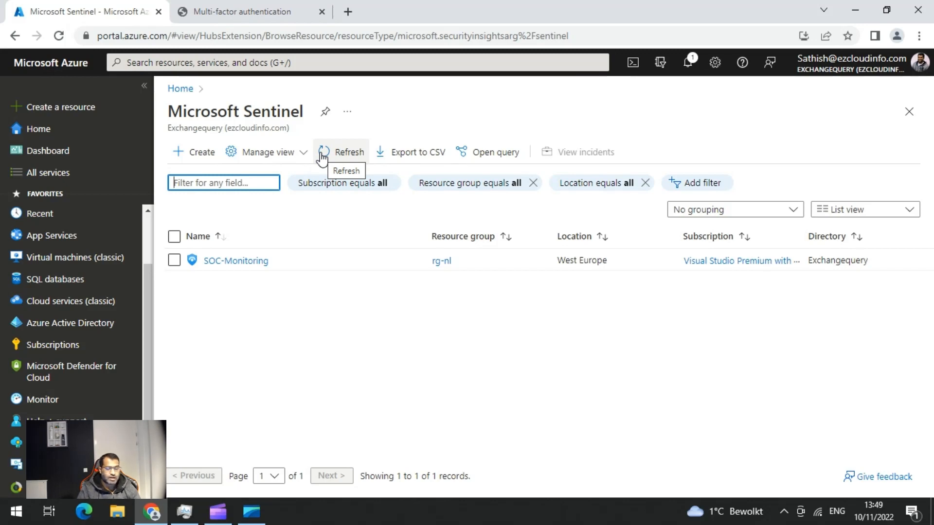
{"action": "left_click", "coordinate": [202, 156]}
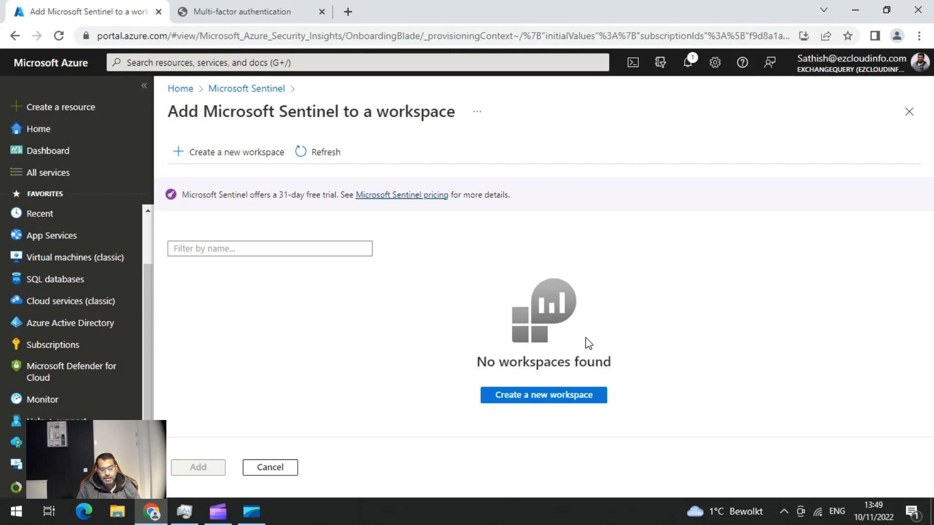
{"action": "left_click", "coordinate": [245, 89]}
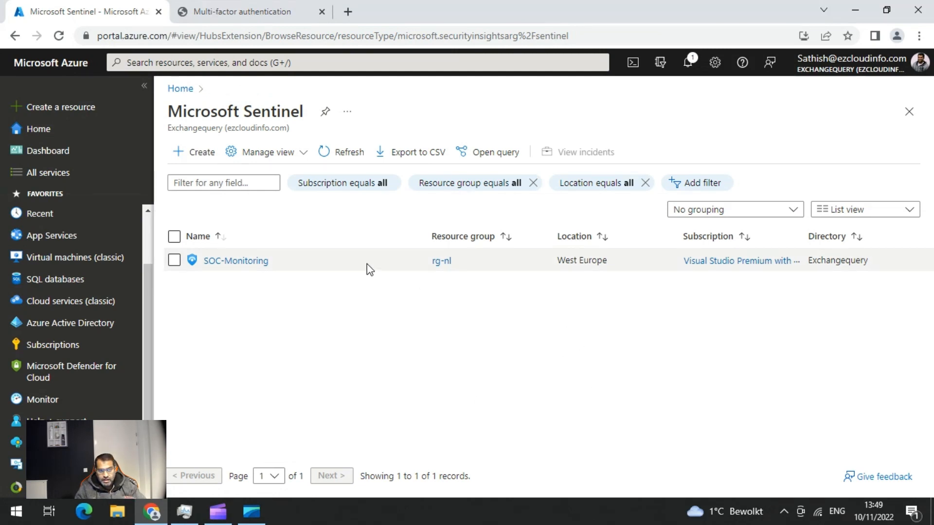
{"action": "left_click", "coordinate": [210, 155]}
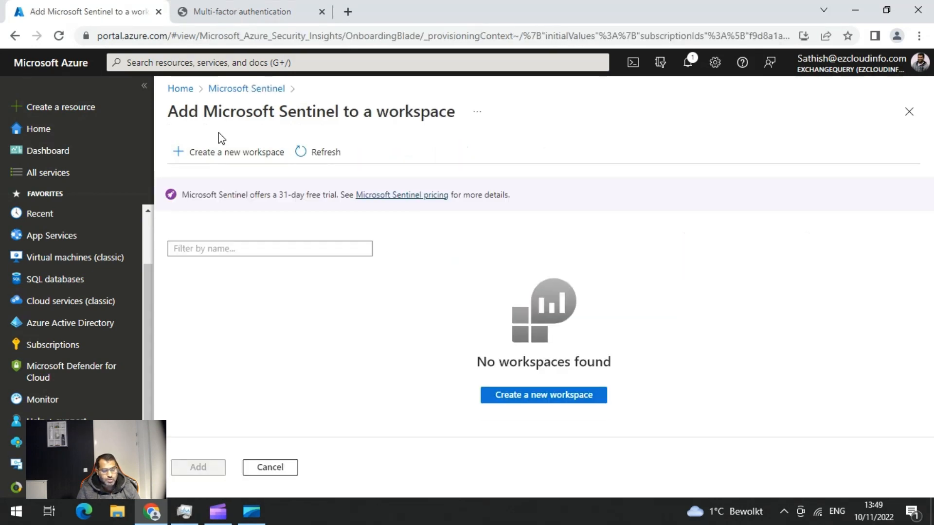
{"action": "left_click", "coordinate": [243, 88]}
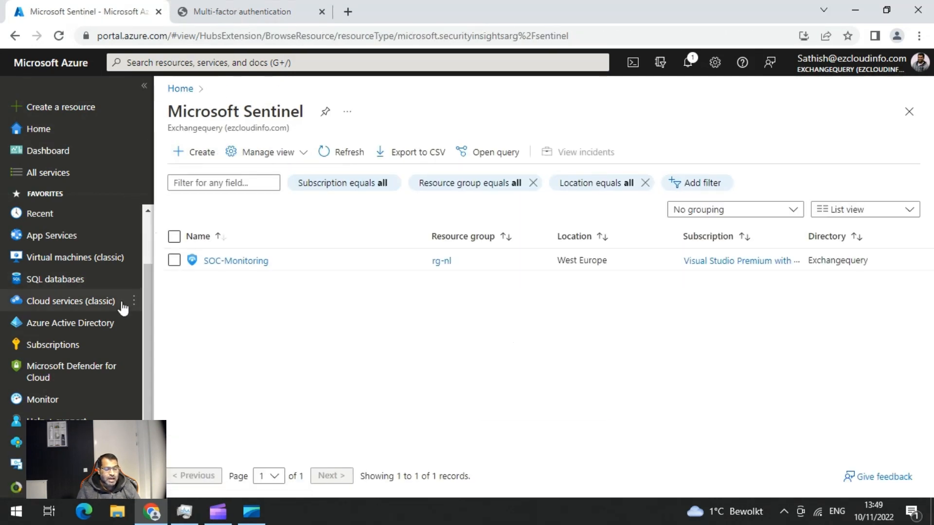
{"action": "scroll", "coordinate": [107, 227], "scroll_direction": "down", "scroll_amount": 1}
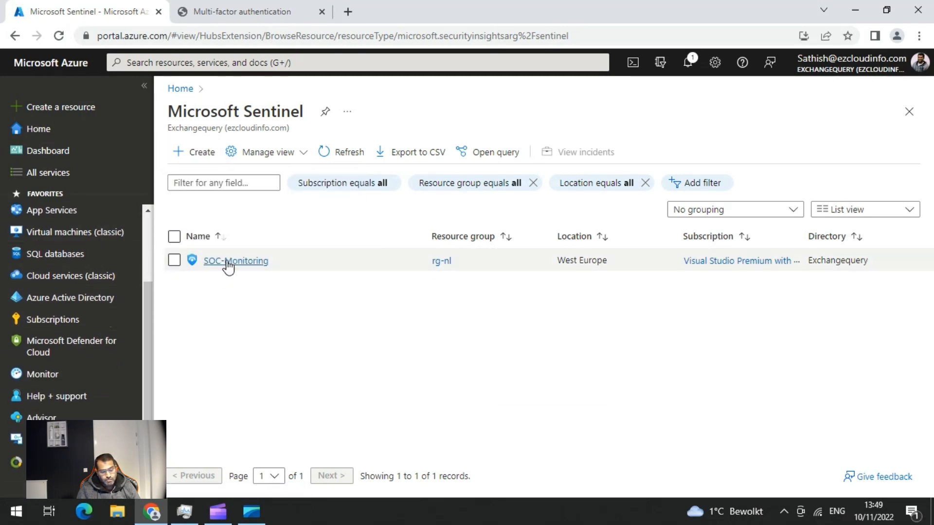
Step: Open the RG-NL resource group from the recent resources on the portal home and filter its resources by "SOC"
{"action": "left_click", "coordinate": [189, 98]}
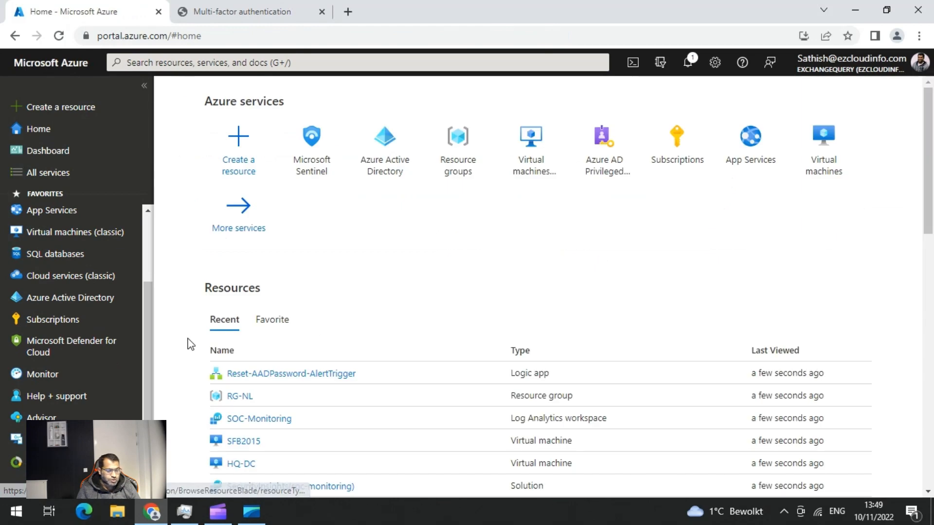
{"action": "scroll", "coordinate": [344, 376], "scroll_direction": "down", "scroll_amount": 1}
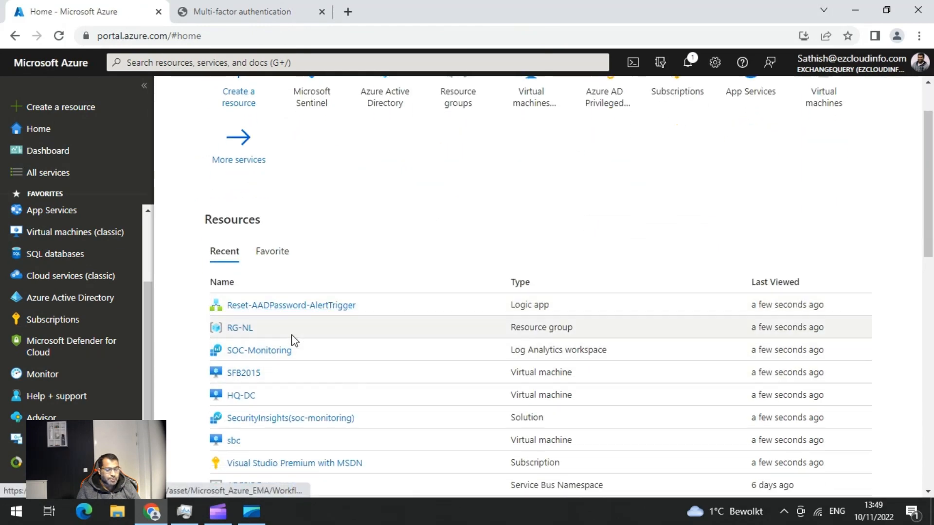
{"action": "left_click", "coordinate": [237, 329]}
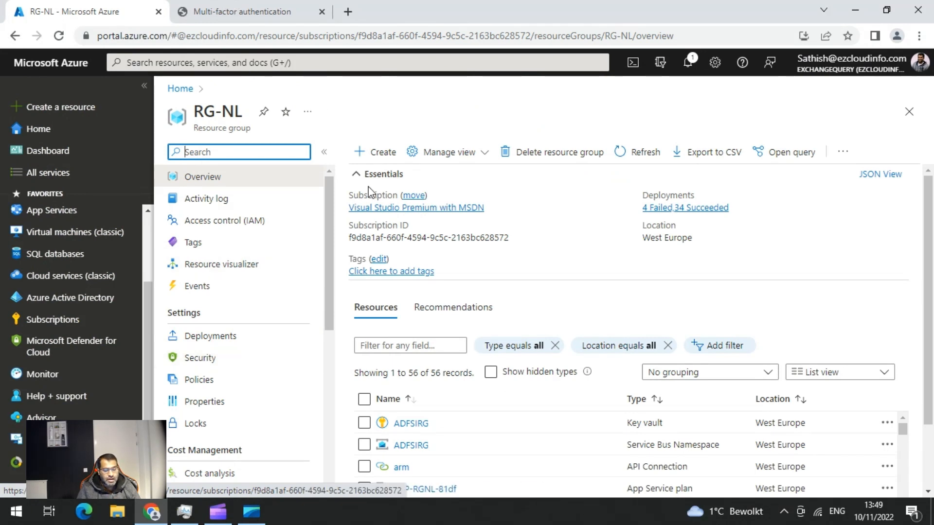
{"action": "left_click", "coordinate": [560, 374]}
{"action": "scroll", "coordinate": [584, 346], "scroll_direction": "down", "scroll_amount": 1}
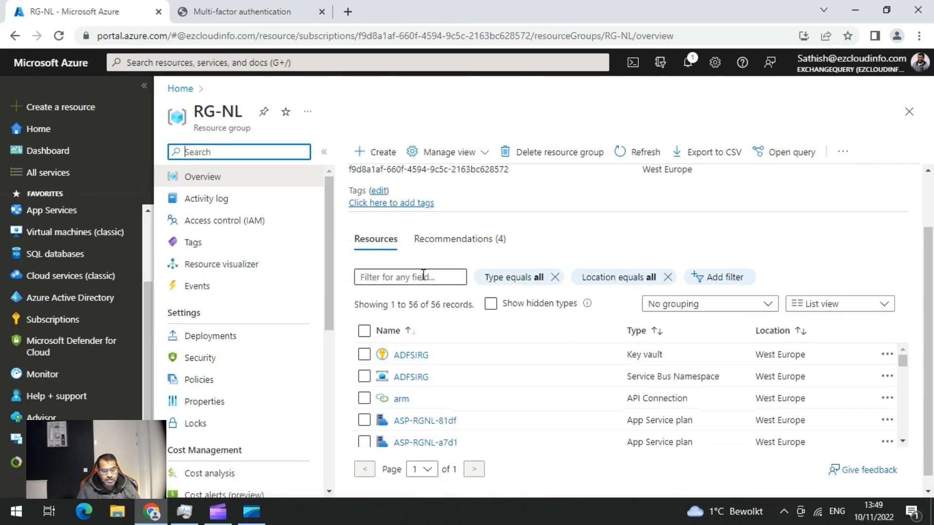
{"action": "scroll", "coordinate": [532, 414], "scroll_direction": "down", "scroll_amount": 3}
{"action": "scroll", "coordinate": [523, 407], "scroll_direction": "up", "scroll_amount": 3}
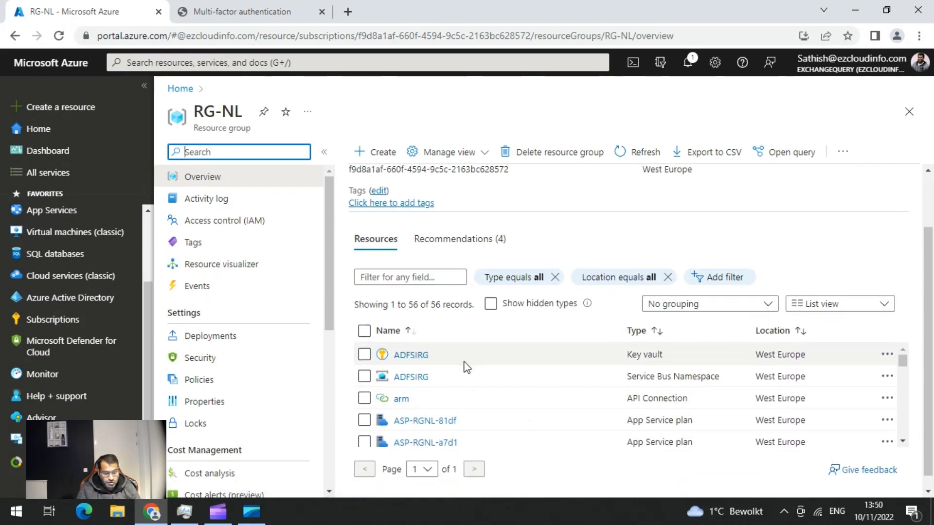
{"action": "scroll", "coordinate": [491, 390], "scroll_direction": "down", "scroll_amount": 1}
{"action": "scroll", "coordinate": [490, 391], "scroll_direction": "down", "scroll_amount": 3}
{"action": "left_click", "coordinate": [394, 275]}
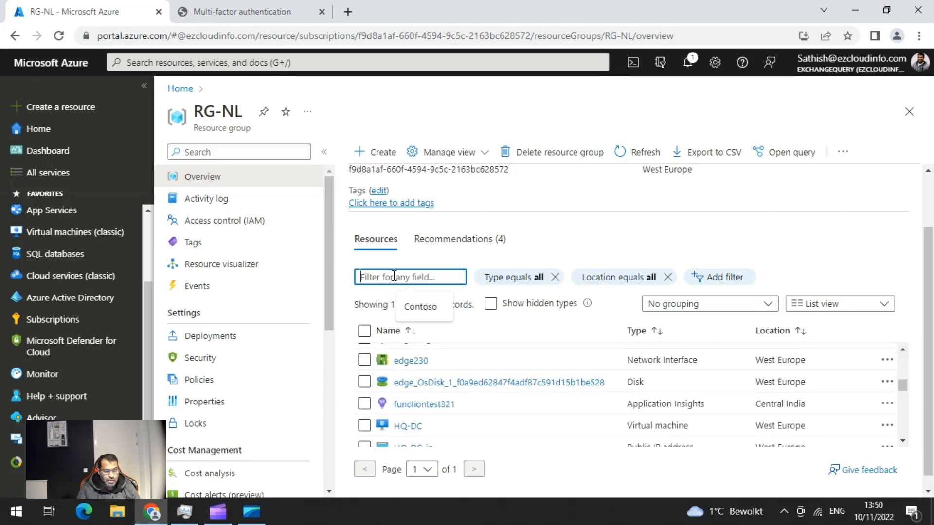
{"action": "type", "text": "SOC"}
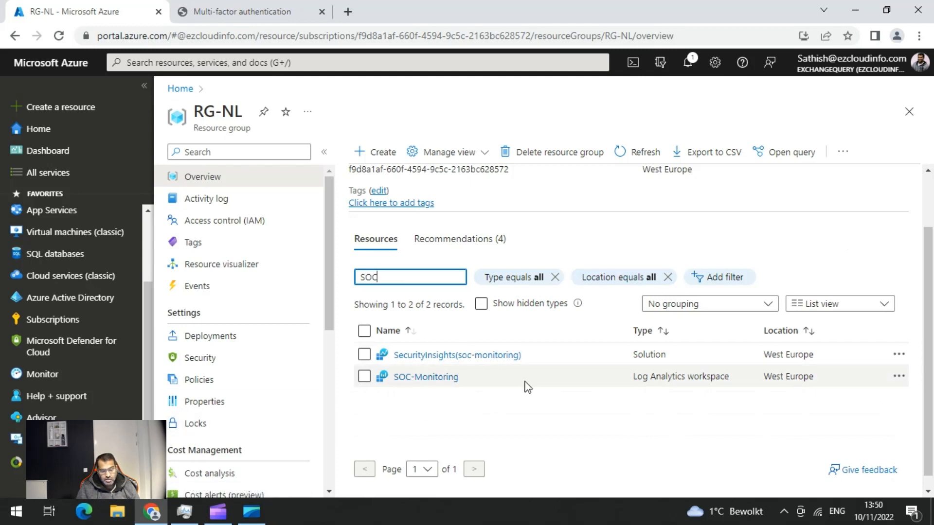
{"action": "scroll", "coordinate": [527, 384], "scroll_direction": "down", "scroll_amount": 1}
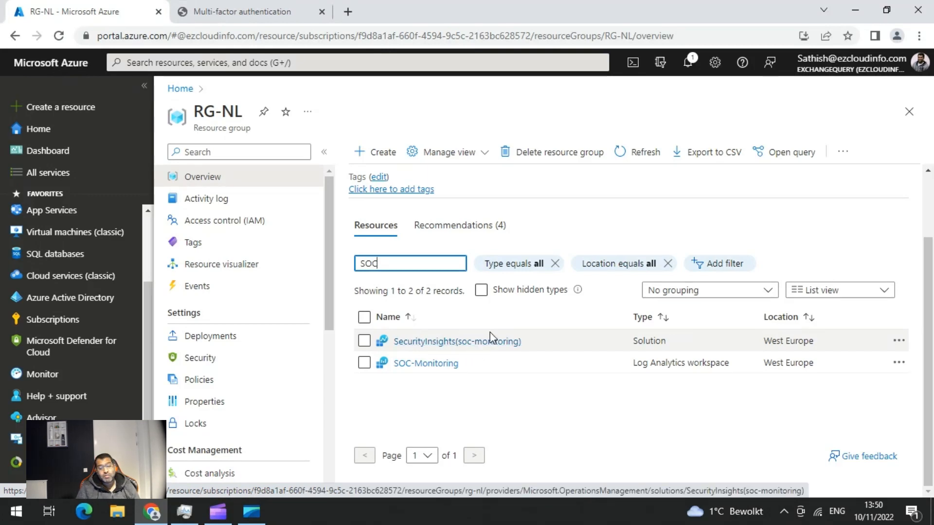
Step: Open the SOC-Monitoring Log Analytics workspace and review its overview down to the data source connection options
{"action": "left_click", "coordinate": [448, 372]}
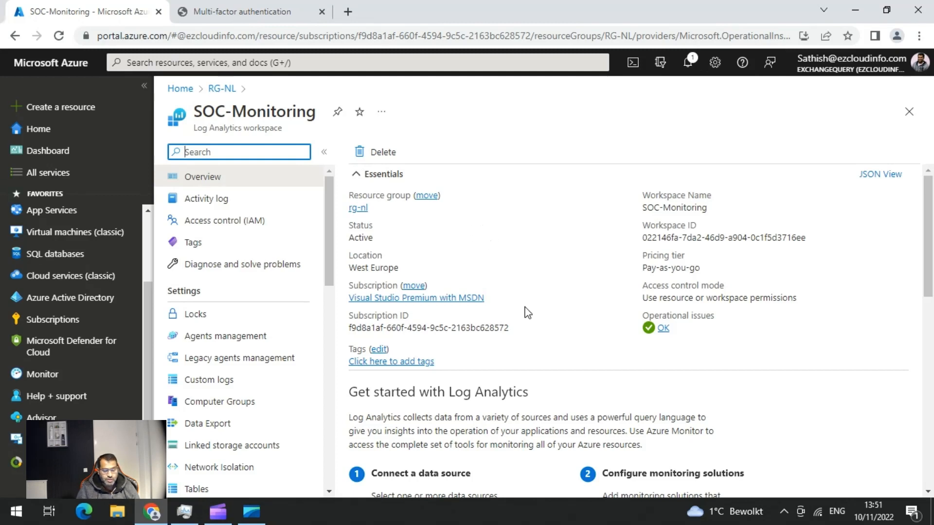
{"action": "scroll", "coordinate": [529, 307], "scroll_direction": "down", "scroll_amount": 3}
{"action": "scroll", "coordinate": [531, 307], "scroll_direction": "down", "scroll_amount": 1}
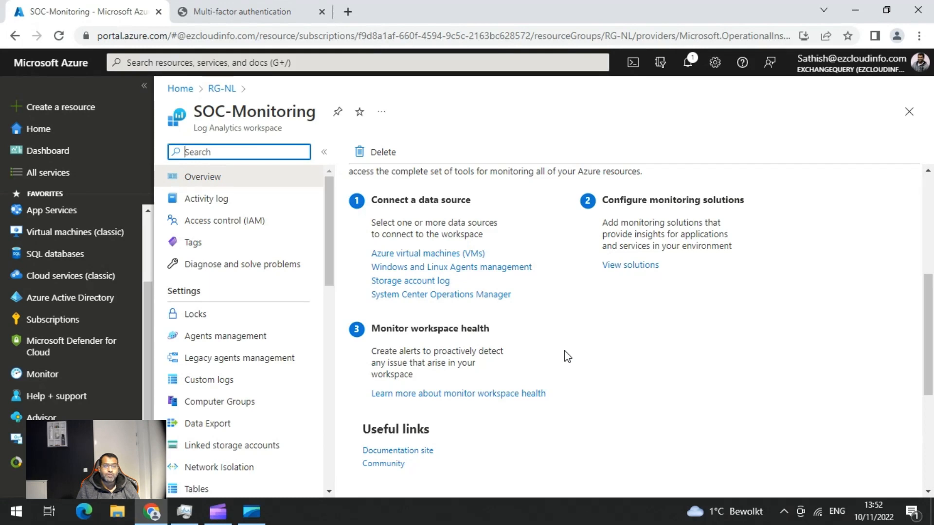
{"action": "scroll", "coordinate": [567, 356], "scroll_direction": "up", "scroll_amount": 1}
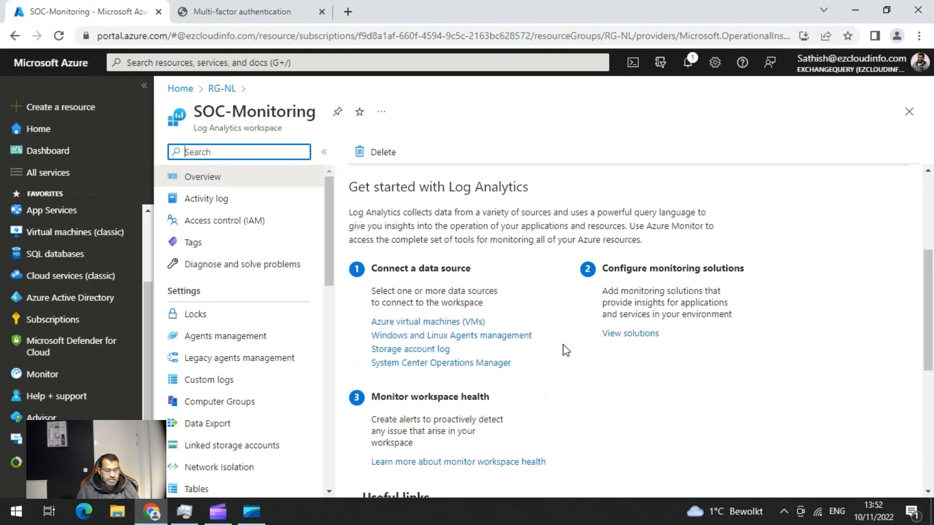
Step: View the workspace's Azure virtual machine connections, inspect the connection status of HQ-DC, and return to the SOC-Monitoring overview
{"action": "left_click", "coordinate": [459, 322]}
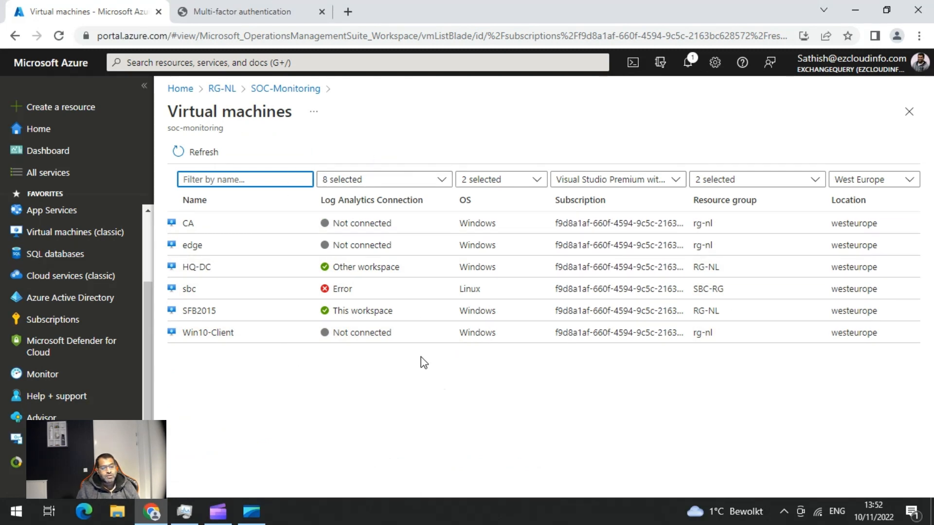
{"action": "left_click", "coordinate": [253, 271]}
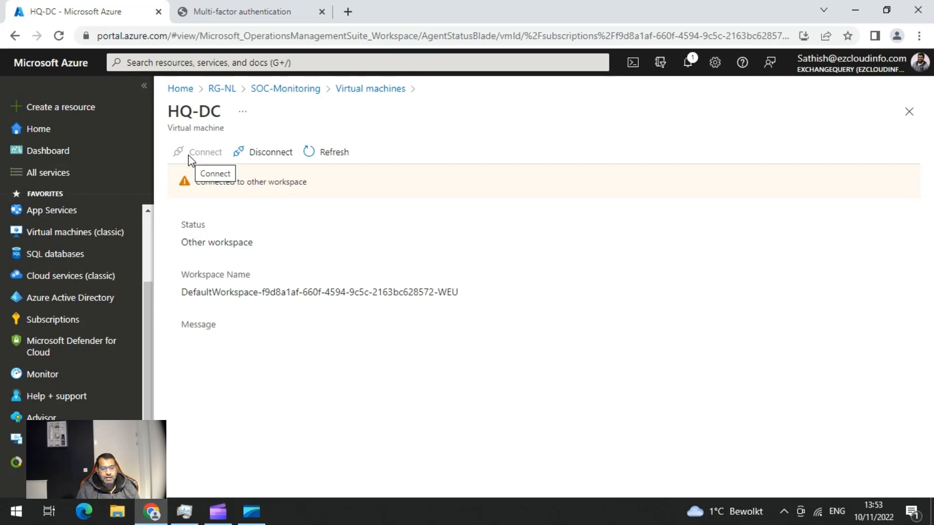
{"action": "left_click", "coordinate": [291, 90]}
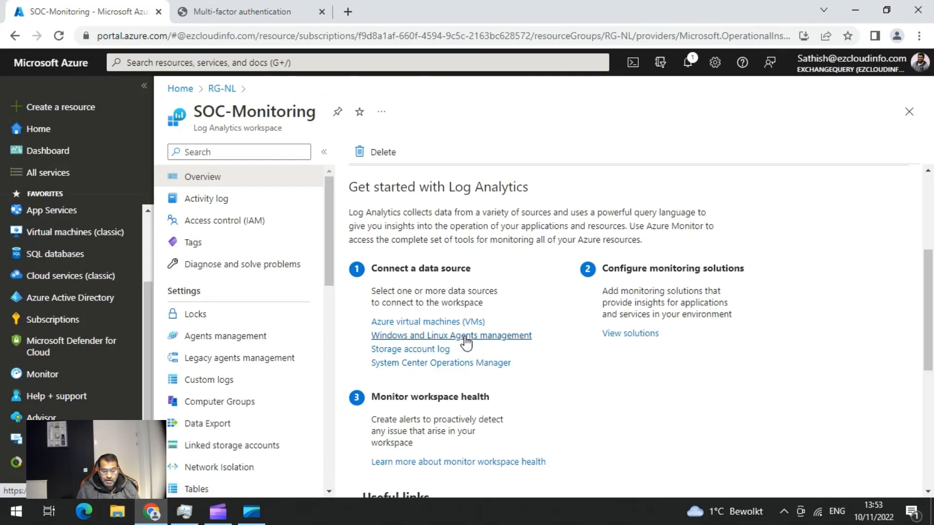
Step: Review Windows and Linux agents management for the workspace, including the Linux servers, and return to the SOC-Monitoring overview
{"action": "left_click", "coordinate": [466, 341]}
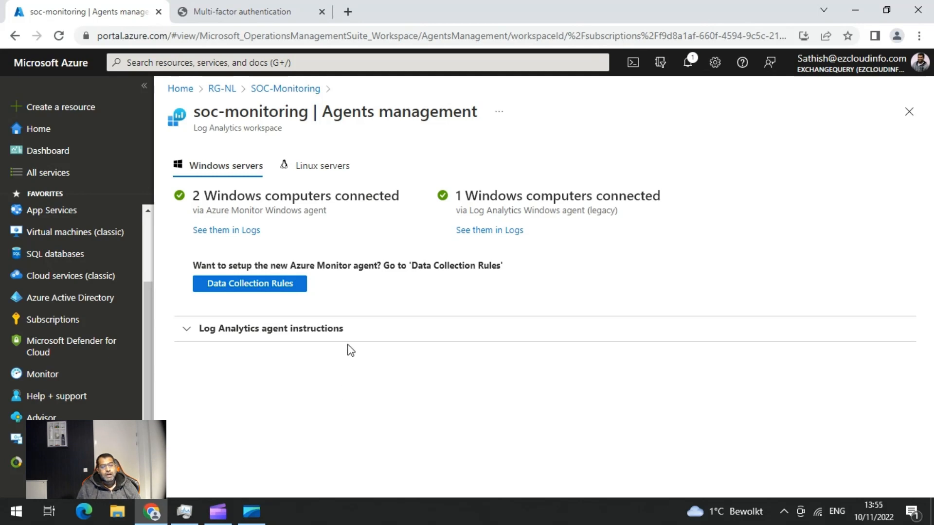
{"action": "left_click", "coordinate": [321, 175]}
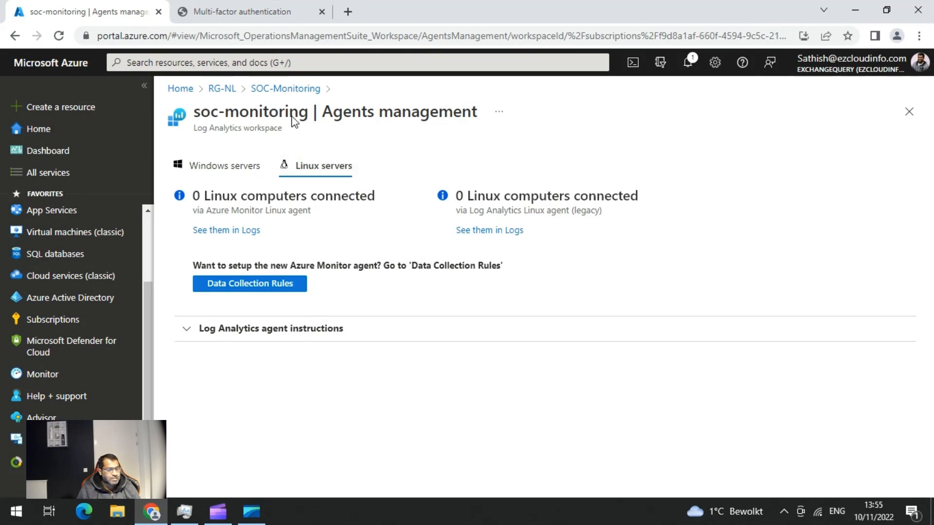
{"action": "left_click", "coordinate": [302, 93]}
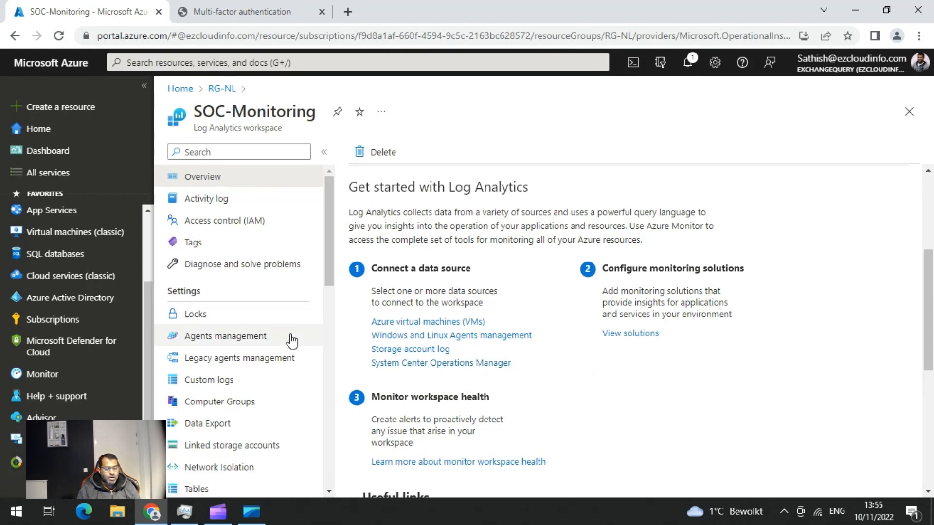
Step: Open the workspace's usage and estimated costs and review its daily cap and data retention settings without changing them
{"action": "scroll", "coordinate": [291, 335], "scroll_direction": "down", "scroll_amount": 3}
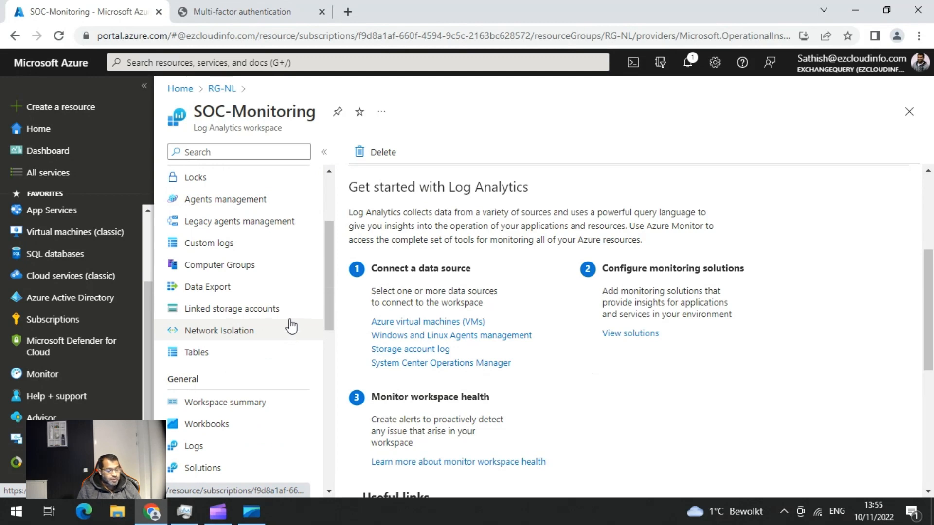
{"action": "scroll", "coordinate": [291, 325], "scroll_direction": "down", "scroll_amount": 3}
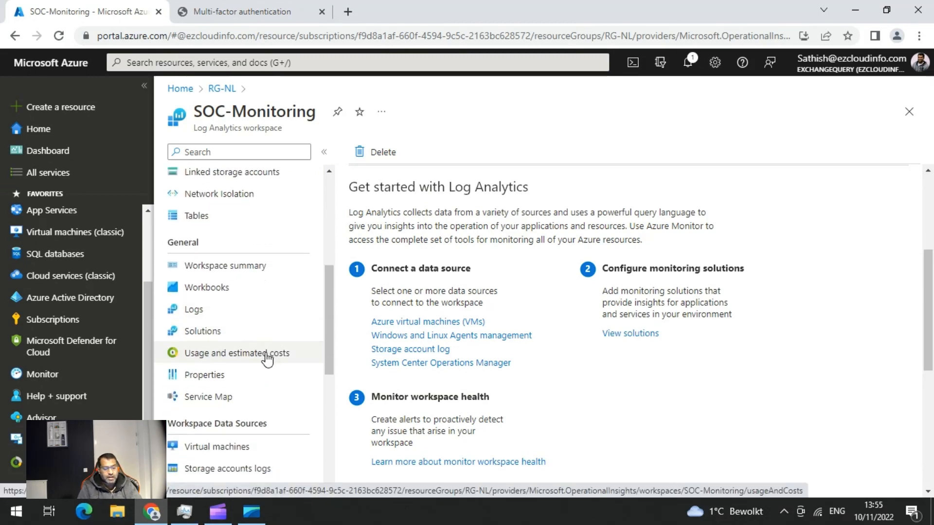
{"action": "left_click", "coordinate": [267, 357]}
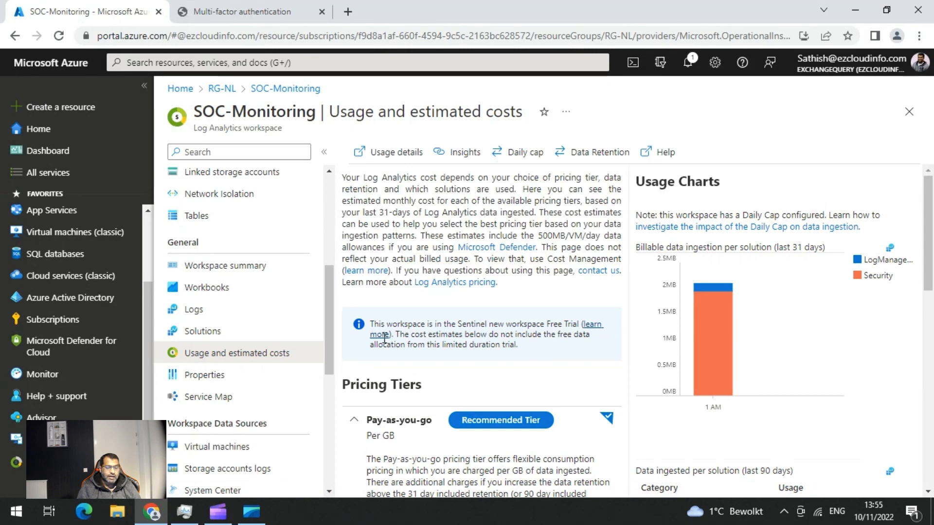
{"action": "left_click", "coordinate": [525, 155]}
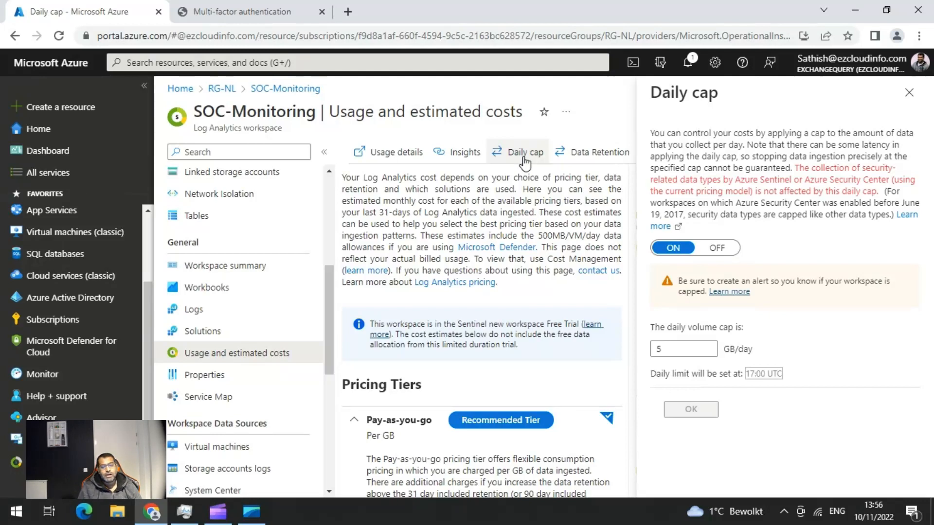
{"action": "left_click", "coordinate": [665, 351]}
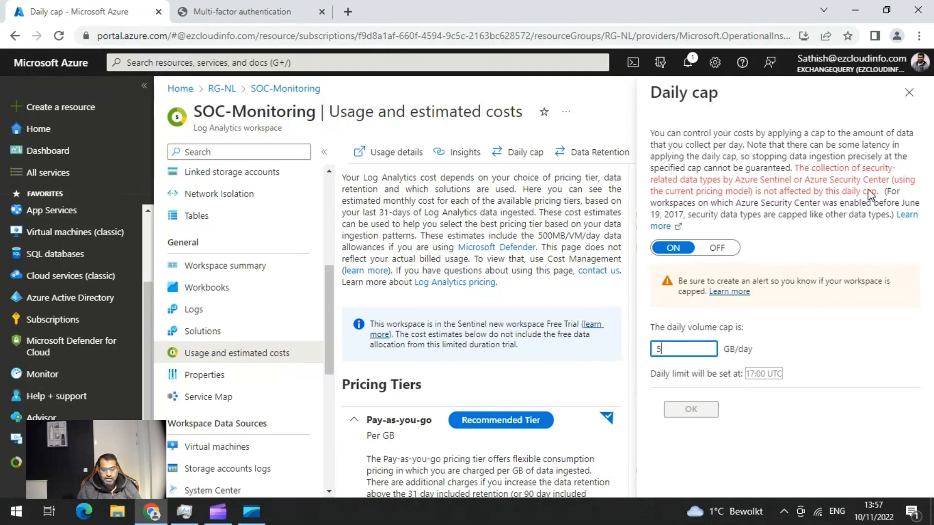
{"action": "left_click", "coordinate": [908, 93]}
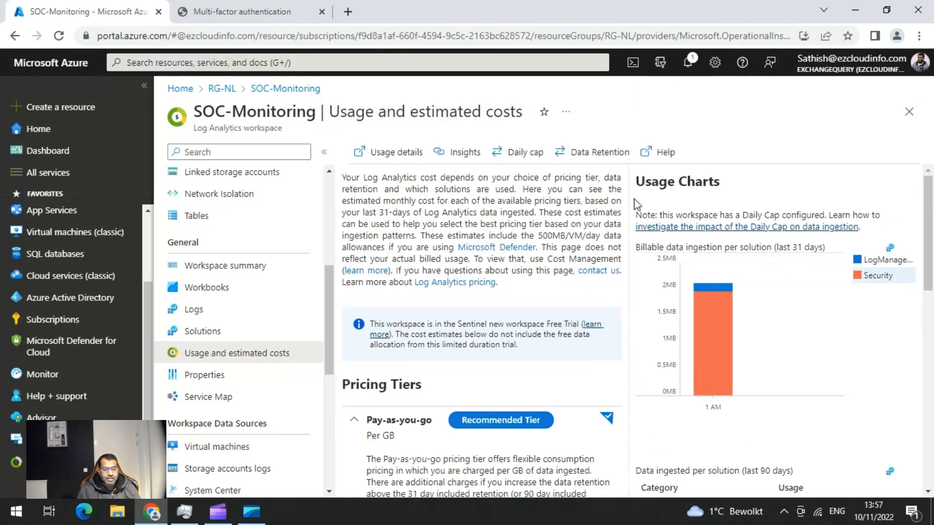
{"action": "left_click", "coordinate": [584, 150]}
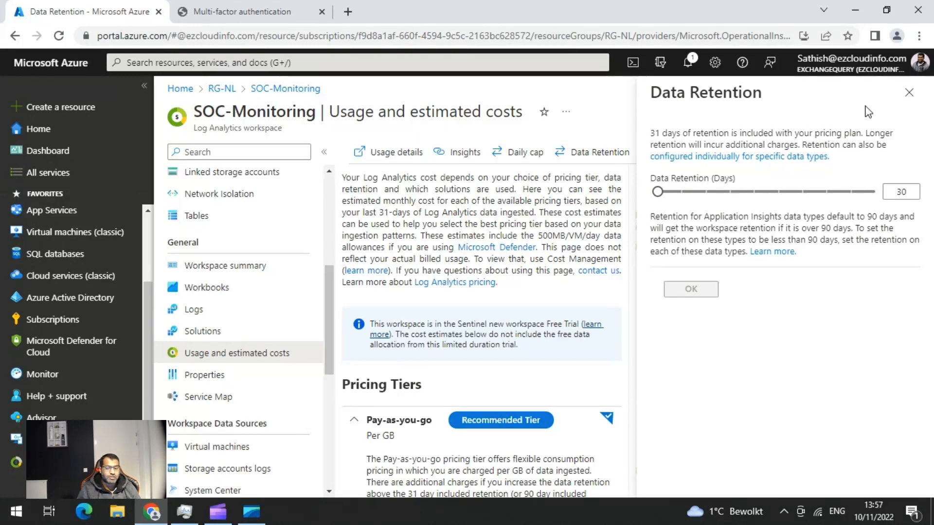
{"action": "left_click", "coordinate": [908, 92]}
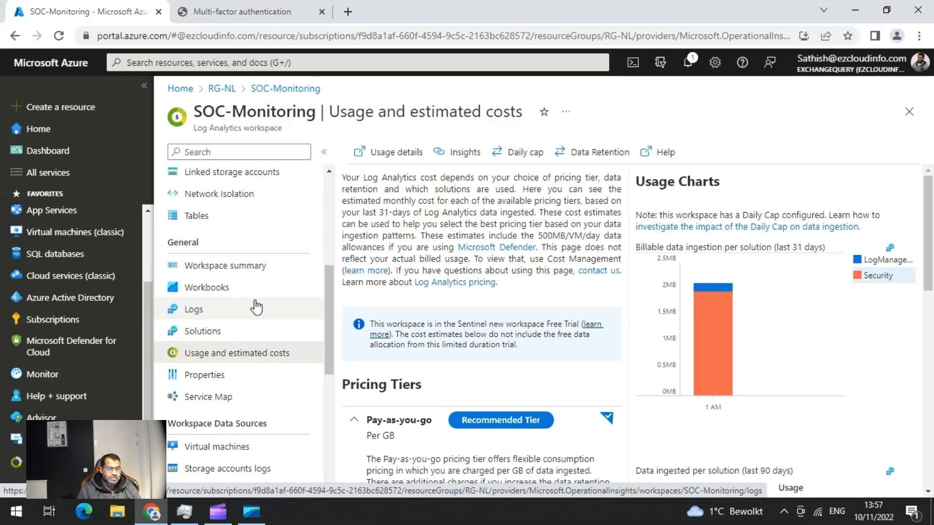
Step: Go back through the RG-NL resource group to the portal home and open Microsoft Sentinel
{"action": "left_click", "coordinate": [223, 92]}
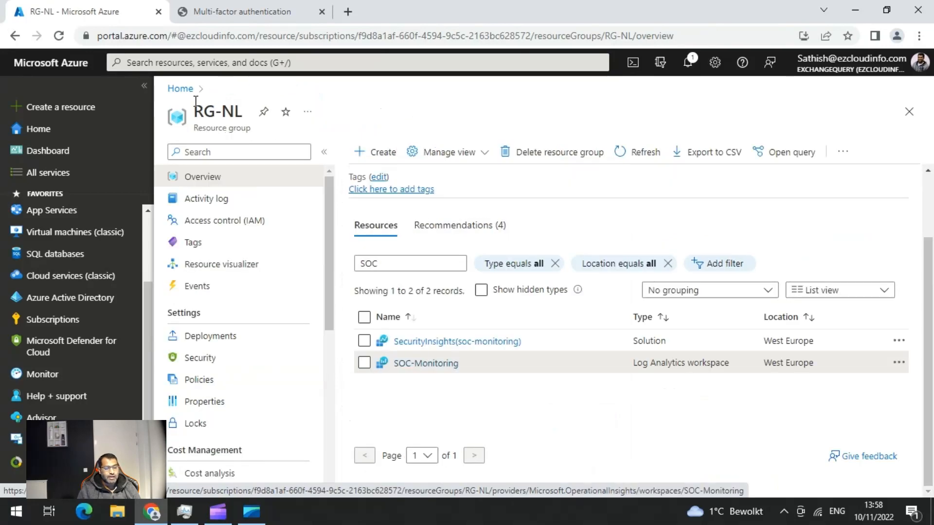
{"action": "left_click", "coordinate": [180, 88]}
{"action": "scroll", "coordinate": [395, 209], "scroll_direction": "up", "scroll_amount": 2}
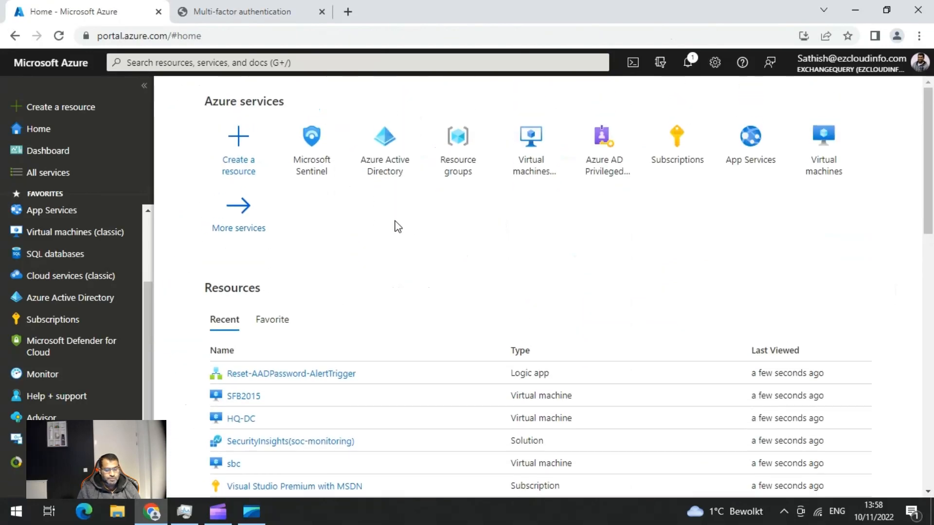
{"action": "left_click", "coordinate": [313, 151]}
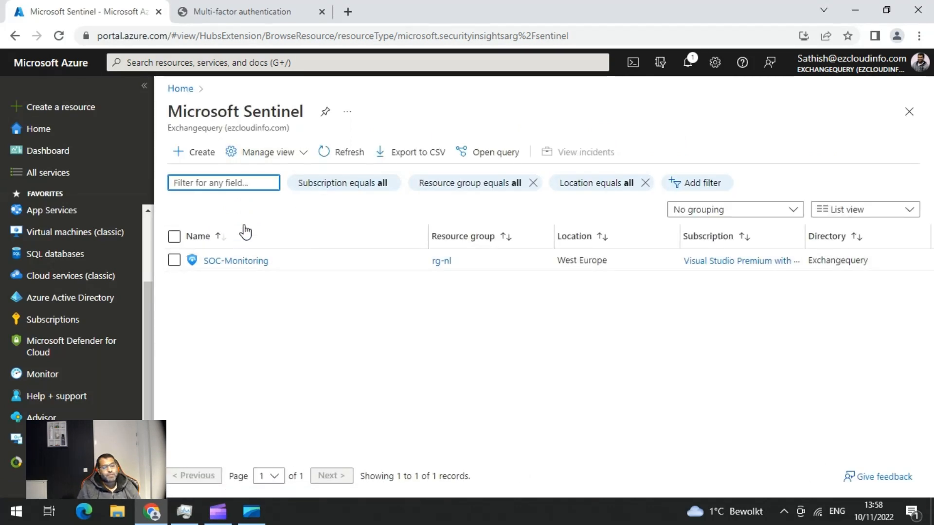
Step: View the page for adding Microsoft Sentinel to a workspace, return to the Sentinel list, and open the SOC-Monitoring workspace
{"action": "left_click", "coordinate": [197, 153]}
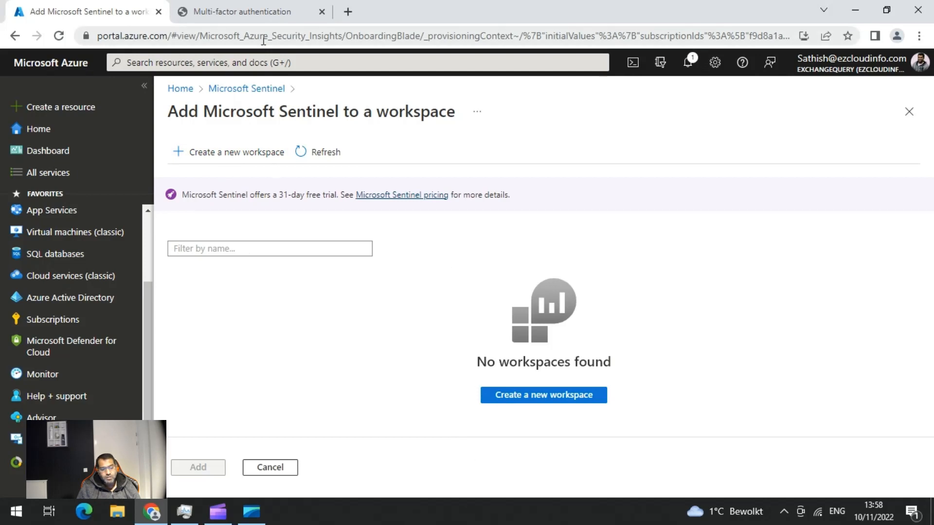
{"action": "left_click", "coordinate": [251, 89]}
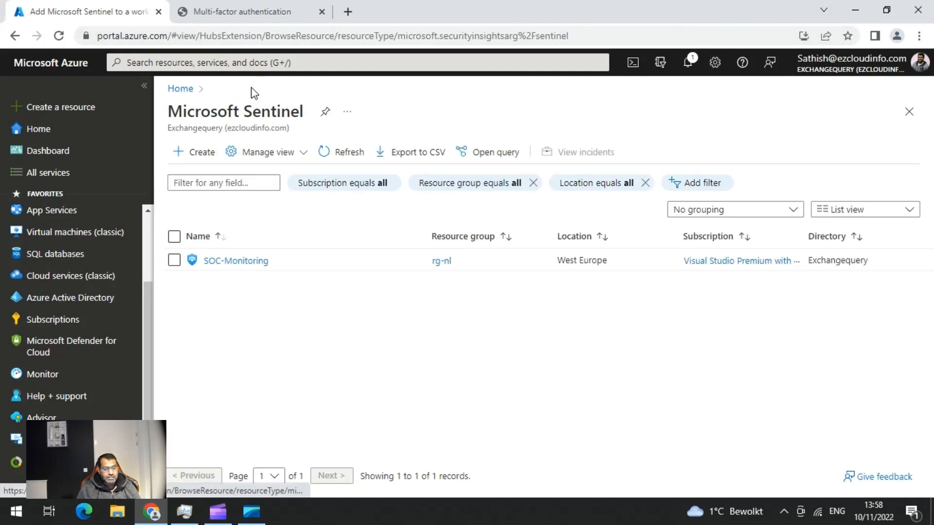
{"action": "left_click", "coordinate": [238, 262]}
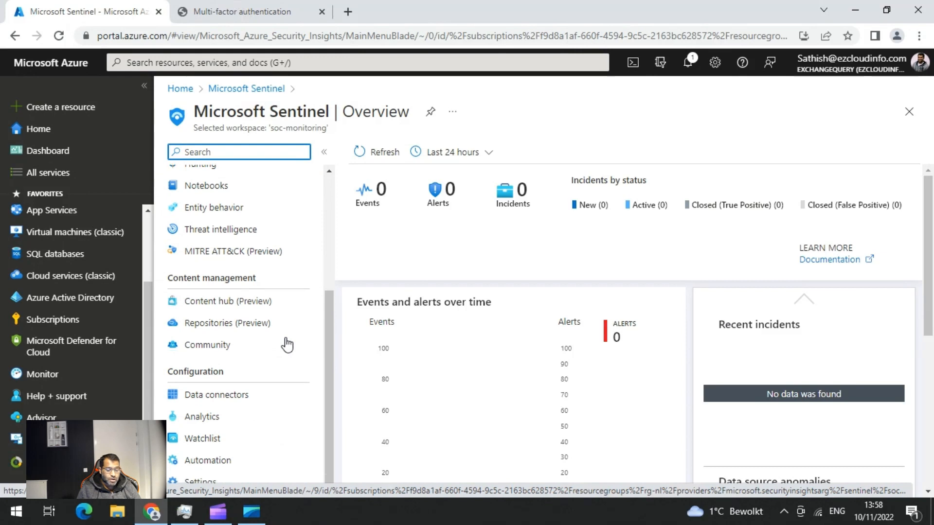
Step: Browse the workspace's data connectors, search them for "amazon", and clear the search
{"action": "left_click", "coordinate": [219, 403]}
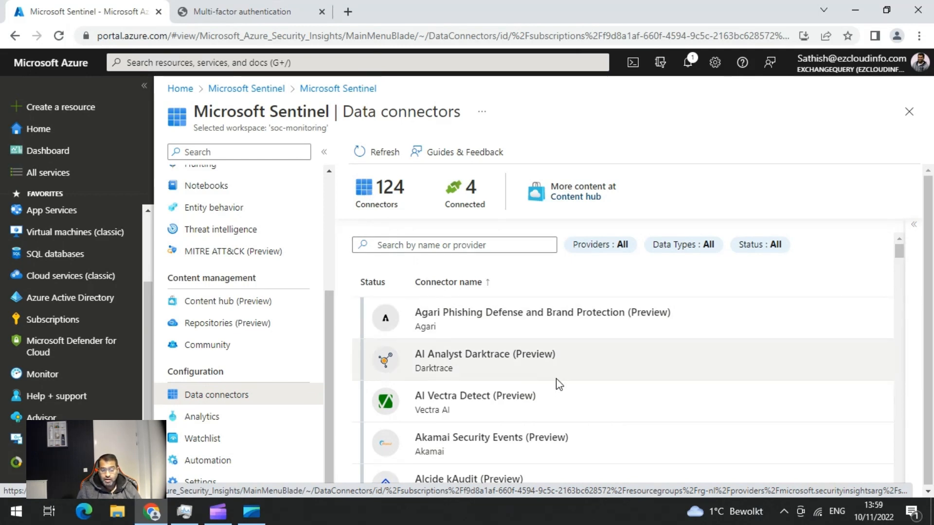
{"action": "scroll", "coordinate": [535, 356], "scroll_direction": "down", "scroll_amount": 3}
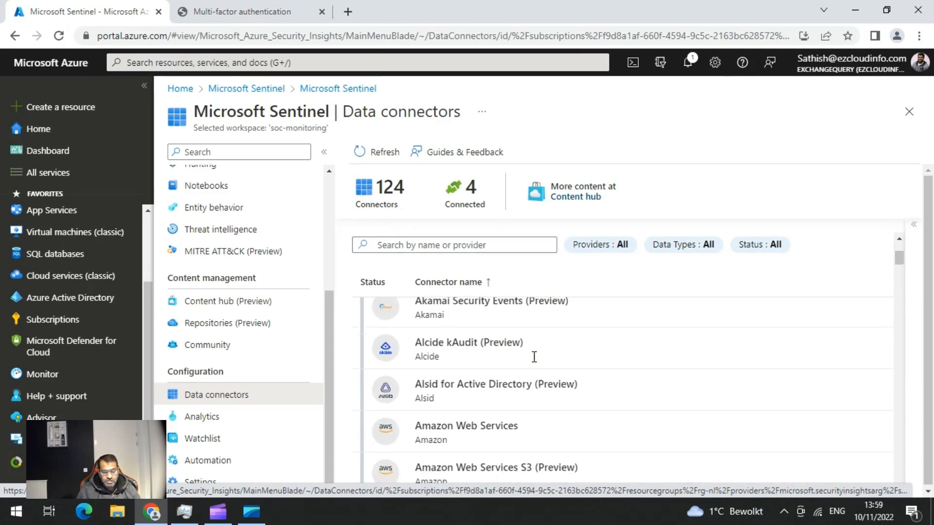
{"action": "scroll", "coordinate": [534, 357], "scroll_direction": "up", "scroll_amount": 3}
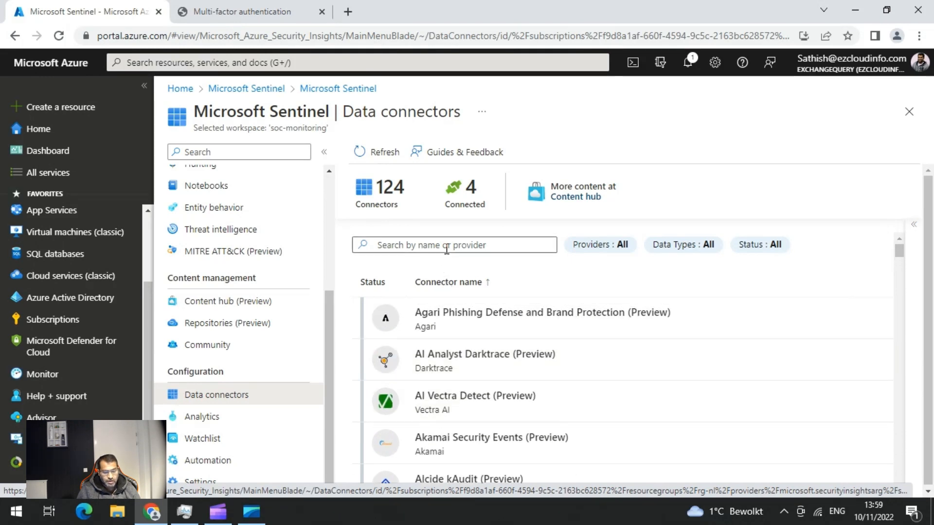
{"action": "left_click", "coordinate": [447, 248]}
{"action": "type", "text": "amazo"}
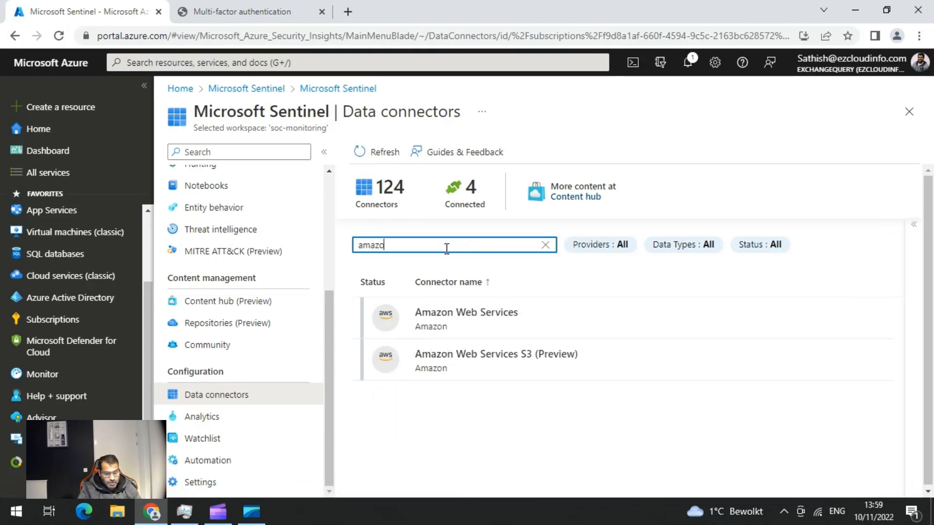
{"action": "type", "text": "n"}
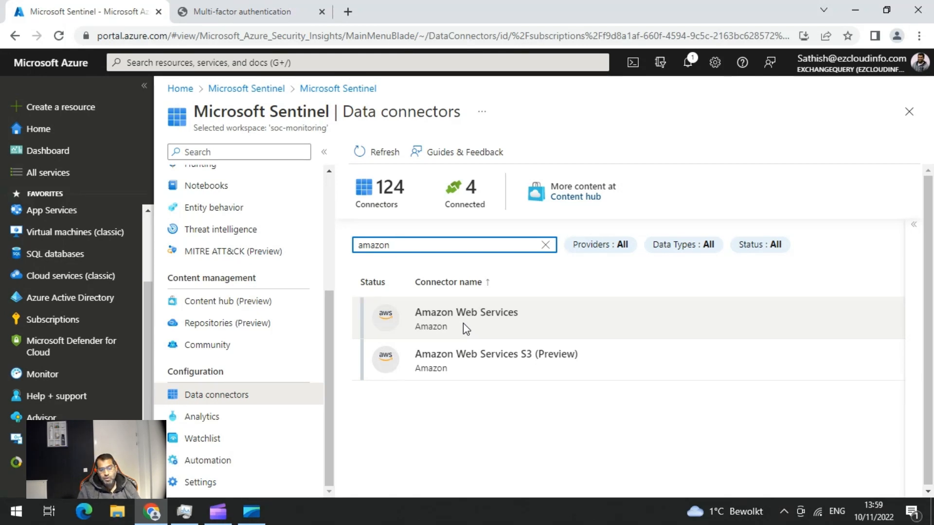
{"action": "double_click", "coordinate": [376, 248]}
{"action": "left_click", "coordinate": [546, 249]}
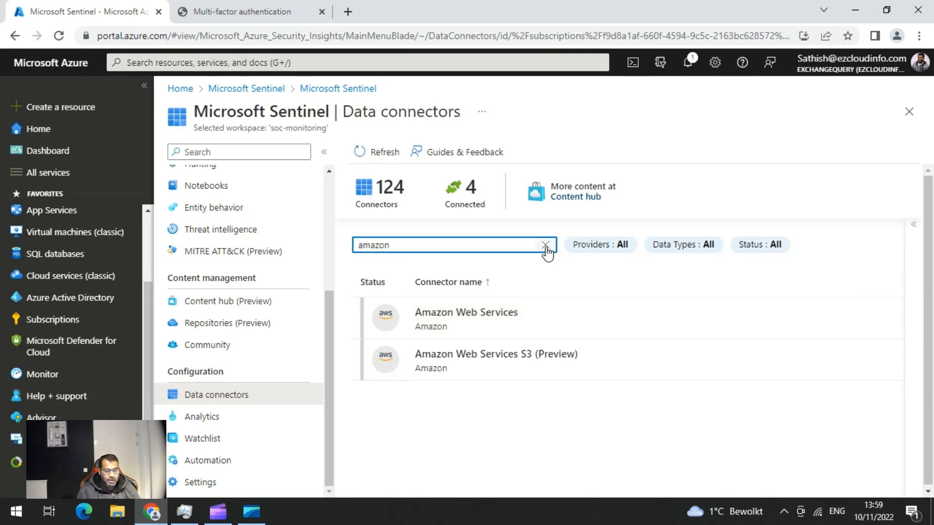
{"action": "left_click", "coordinate": [546, 249]}
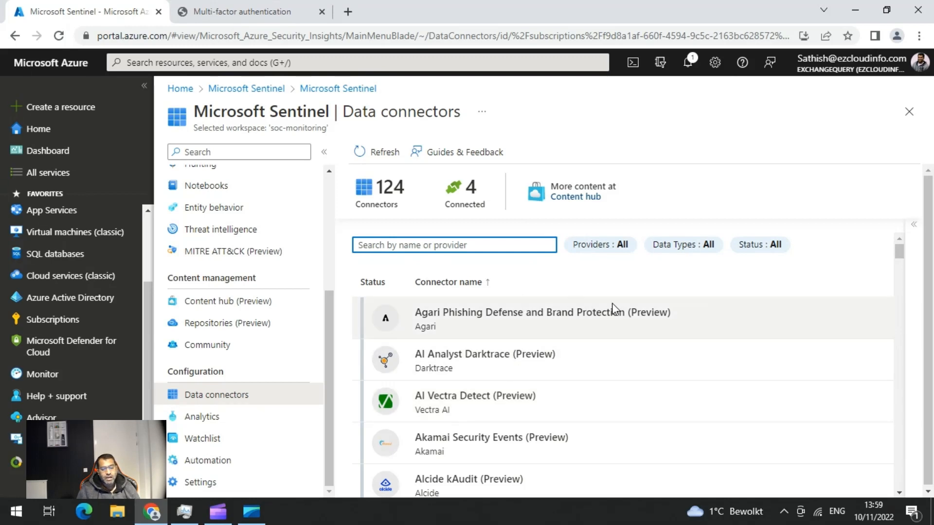
Step: Filter the data connectors by status so that only Connected ones are listed
{"action": "left_click", "coordinate": [762, 245]}
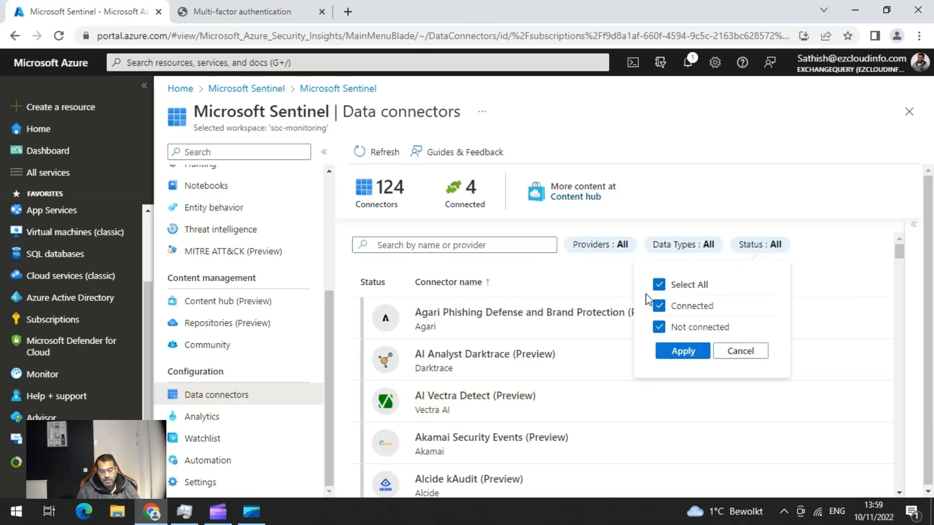
{"action": "left_click", "coordinate": [660, 285]}
{"action": "left_click", "coordinate": [659, 305]}
{"action": "left_click", "coordinate": [678, 352]}
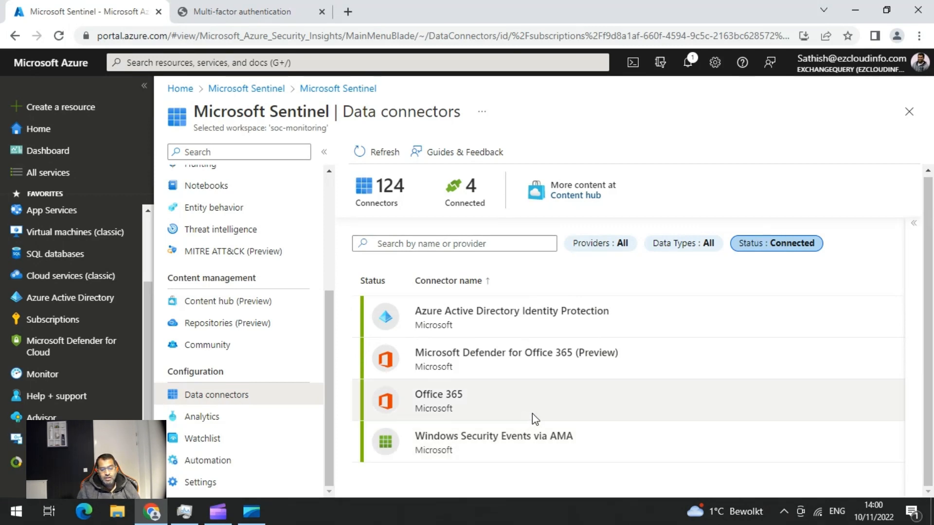
Step: Open the Office 365 connector page, review its prerequisites and record-type configuration, return to the data connectors, and collapse the Office 365 details
{"action": "left_click", "coordinate": [494, 403]}
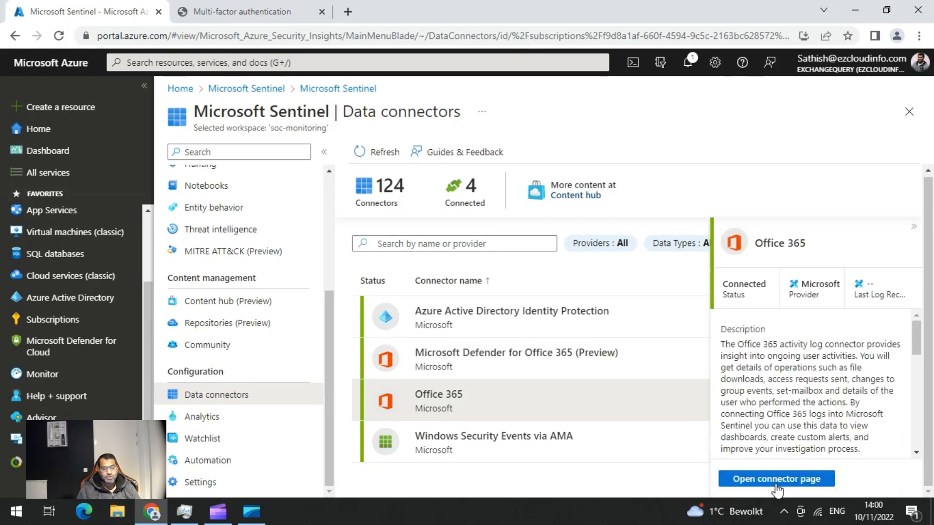
{"action": "left_click", "coordinate": [777, 483]}
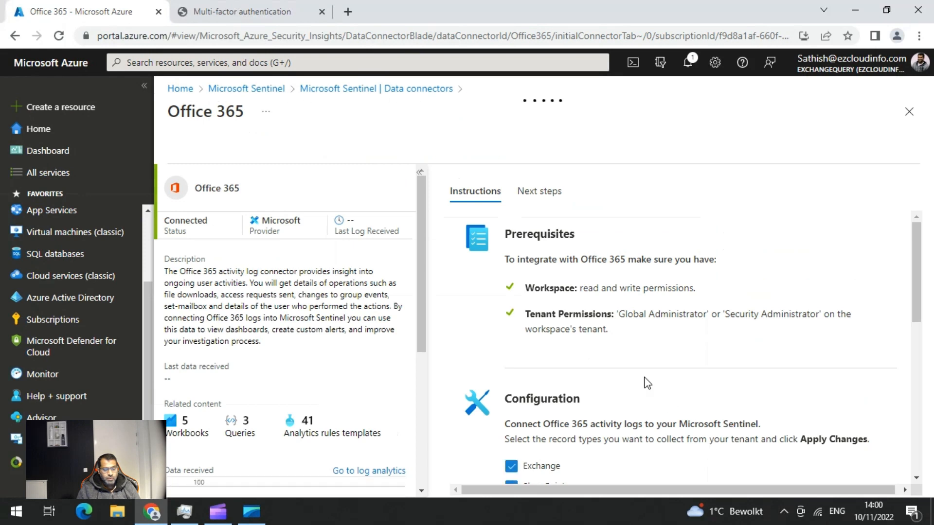
{"action": "scroll", "coordinate": [589, 335], "scroll_direction": "down", "scroll_amount": 1}
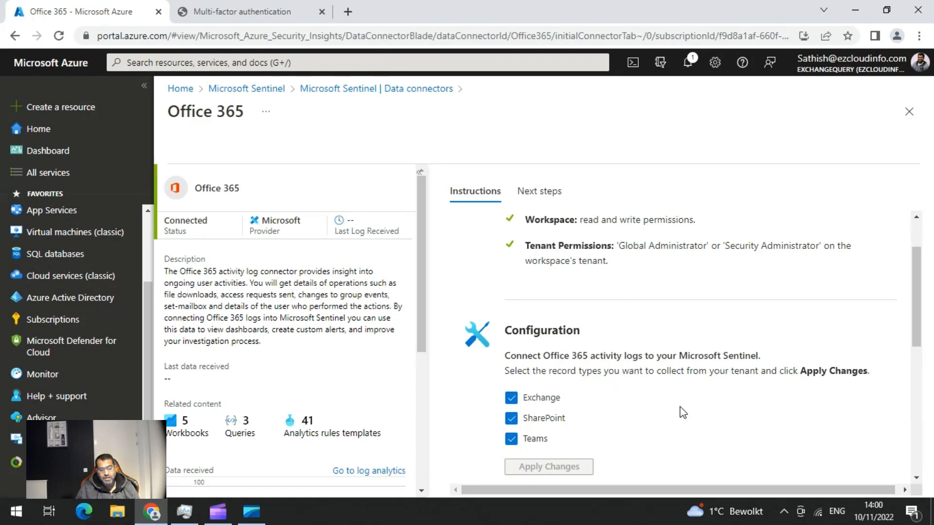
{"action": "scroll", "coordinate": [683, 411], "scroll_direction": "down", "scroll_amount": 3}
{"action": "scroll", "coordinate": [685, 411], "scroll_direction": "up", "scroll_amount": 2}
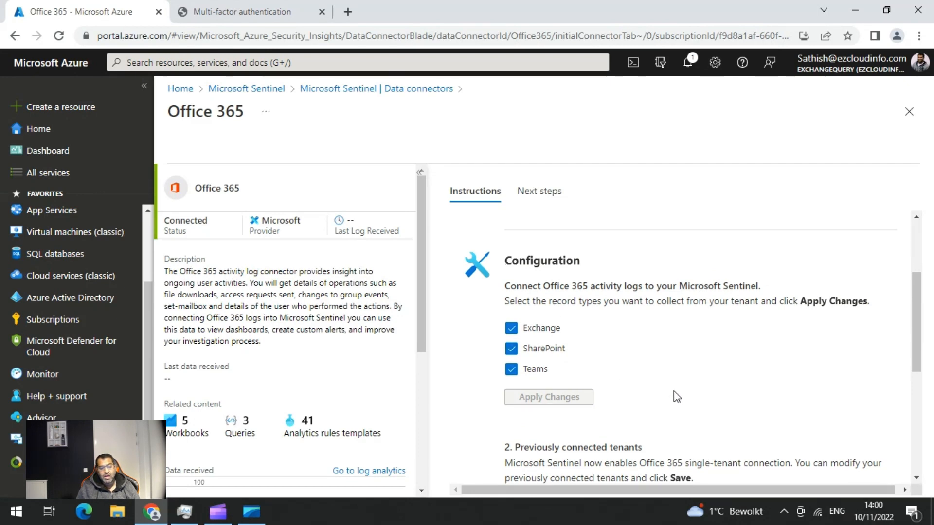
{"action": "scroll", "coordinate": [674, 392], "scroll_direction": "down", "scroll_amount": 1}
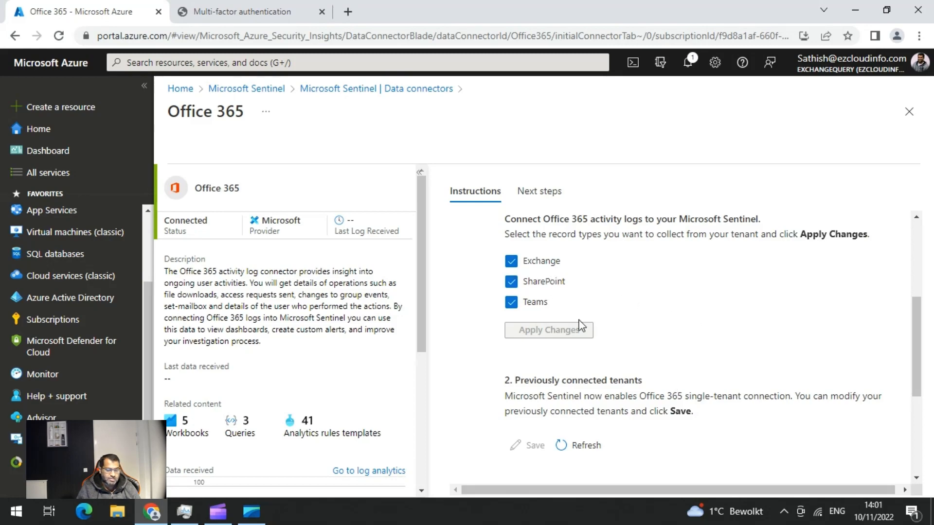
{"action": "scroll", "coordinate": [651, 348], "scroll_direction": "down", "scroll_amount": 3}
{"action": "scroll", "coordinate": [693, 343], "scroll_direction": "up", "scroll_amount": 3}
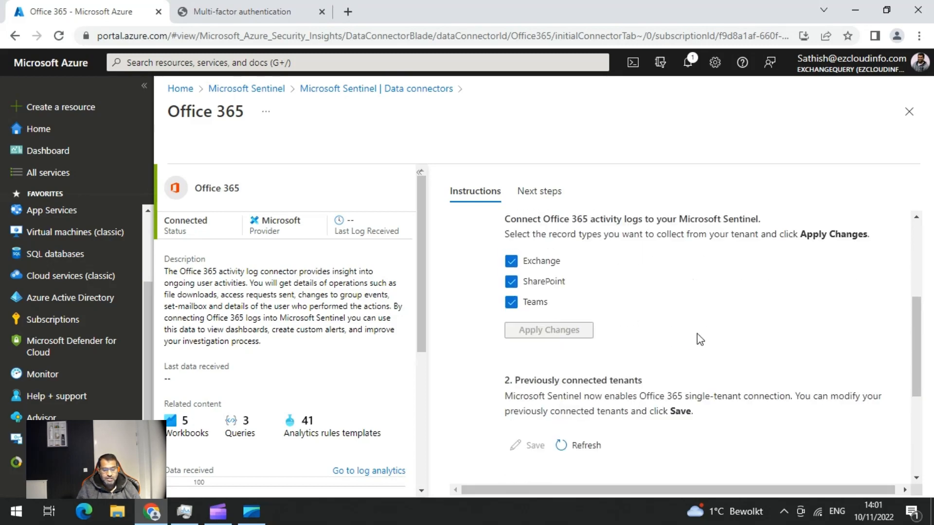
{"action": "scroll", "coordinate": [702, 345], "scroll_direction": "up", "scroll_amount": 4}
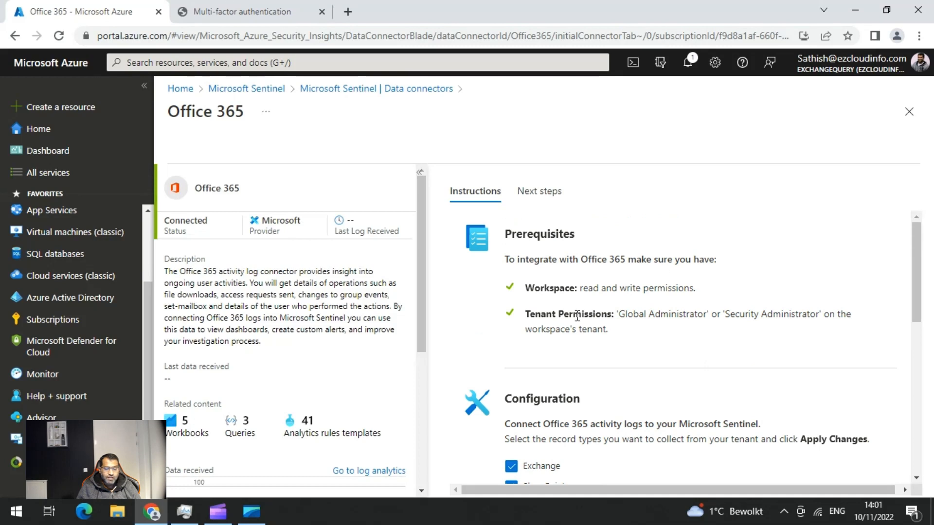
{"action": "scroll", "coordinate": [632, 333], "scroll_direction": "down", "scroll_amount": 1}
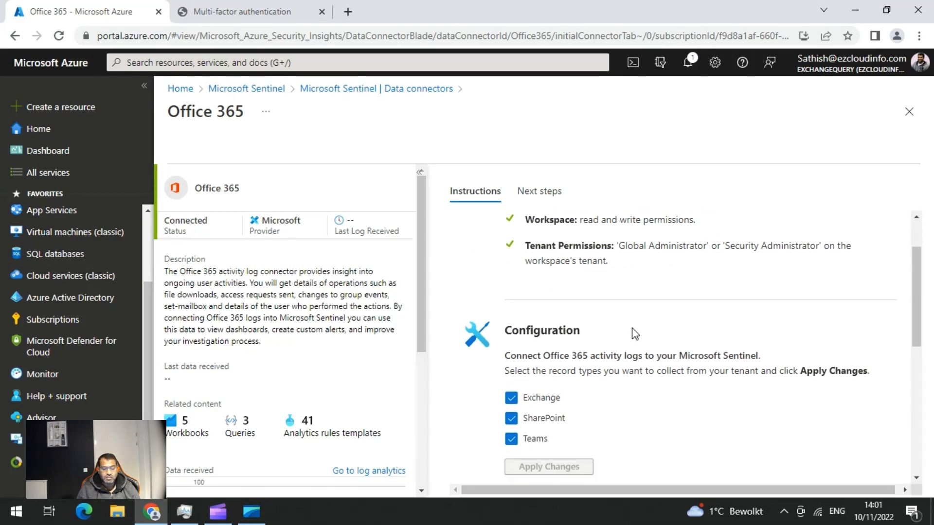
{"action": "left_click", "coordinate": [411, 94]}
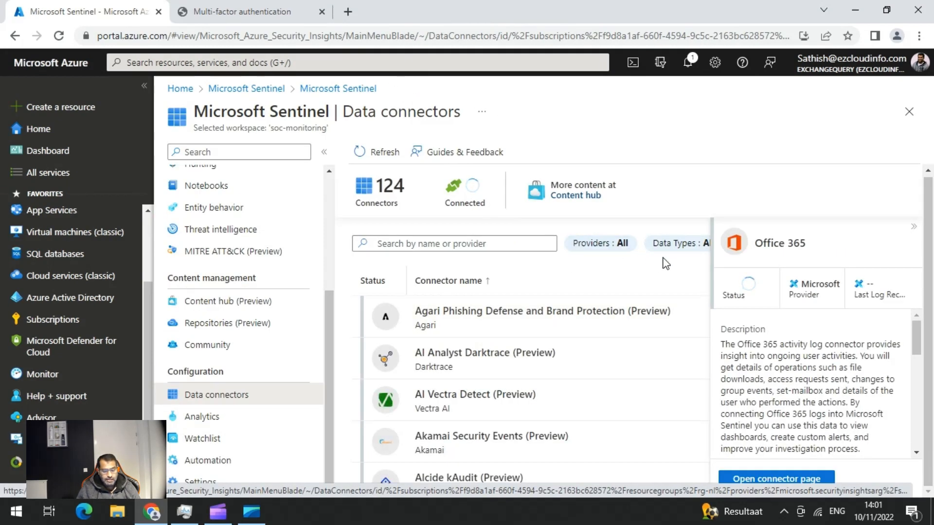
{"action": "left_click", "coordinate": [690, 255]}
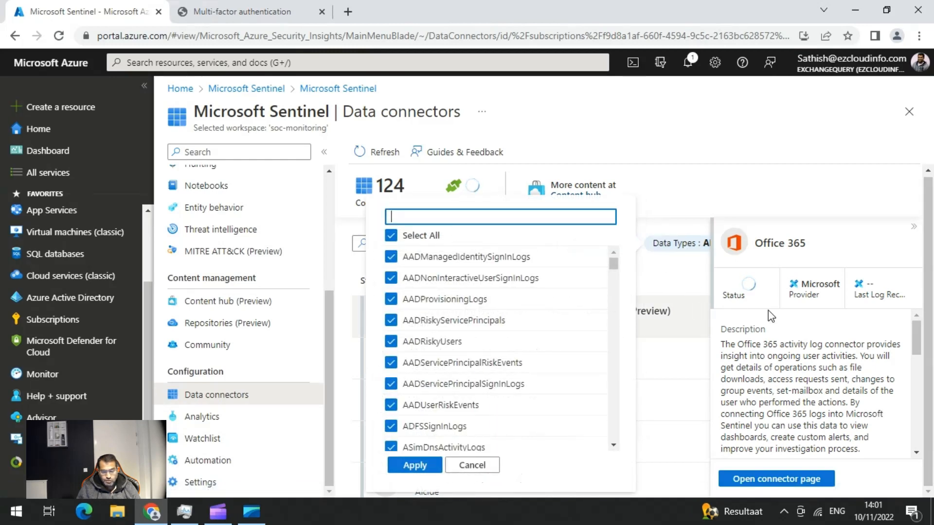
{"action": "left_click", "coordinate": [914, 228]}
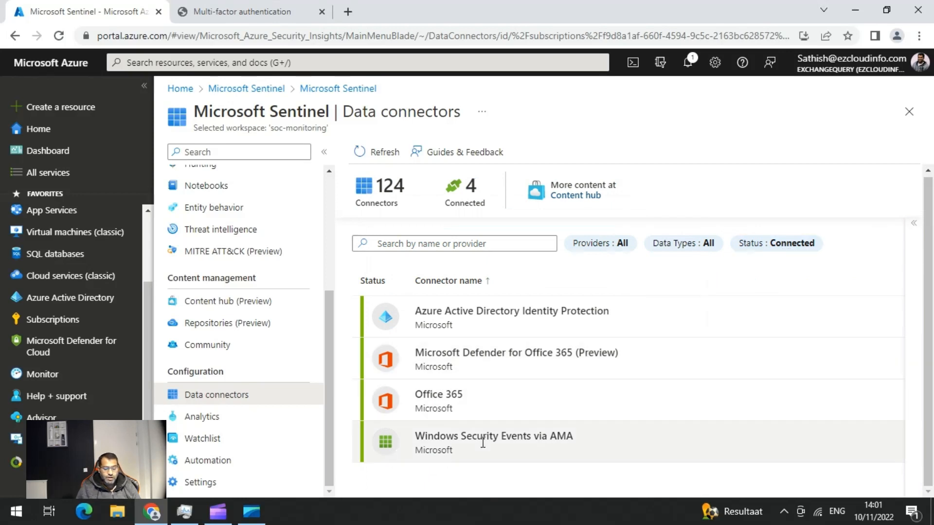
Step: Open the Windows Security Events via AMA connector page and review its prerequisites and data collection rule configuration
{"action": "left_click", "coordinate": [483, 449]}
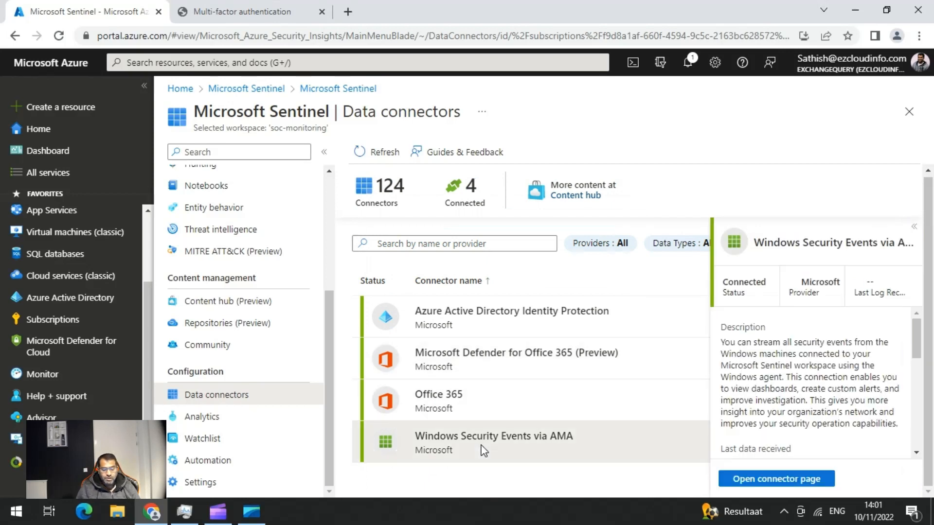
{"action": "left_click", "coordinate": [747, 482]}
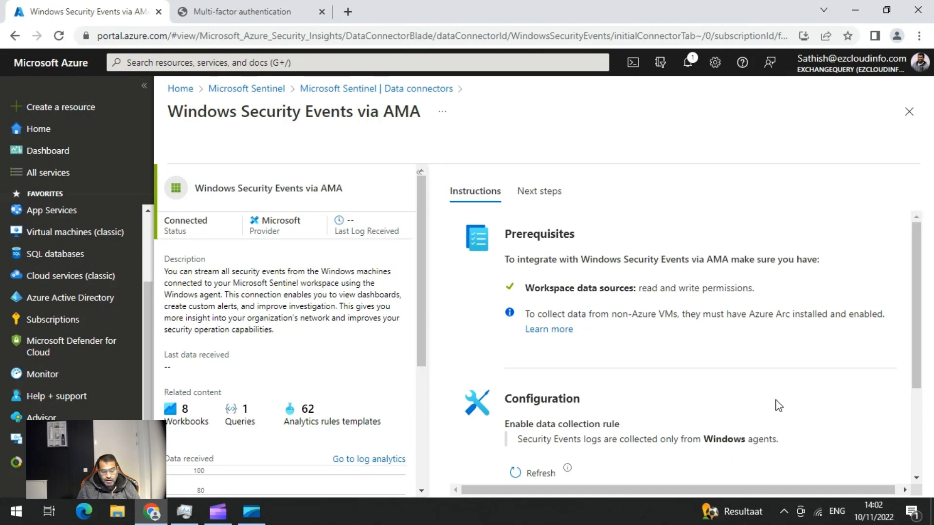
{"action": "scroll", "coordinate": [745, 378], "scroll_direction": "down", "scroll_amount": 1}
{"action": "scroll", "coordinate": [745, 379], "scroll_direction": "down", "scroll_amount": 2}
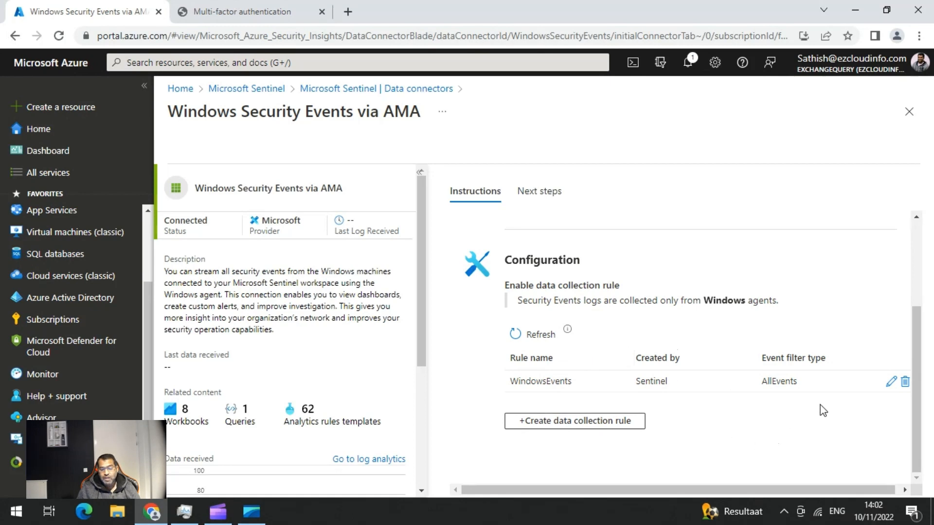
Step: Examine the Common, Minimal, Custom and All Security Events options in the WindowsEvents collection rule, discard the edits, and return to the data connectors
{"action": "left_click", "coordinate": [892, 383]}
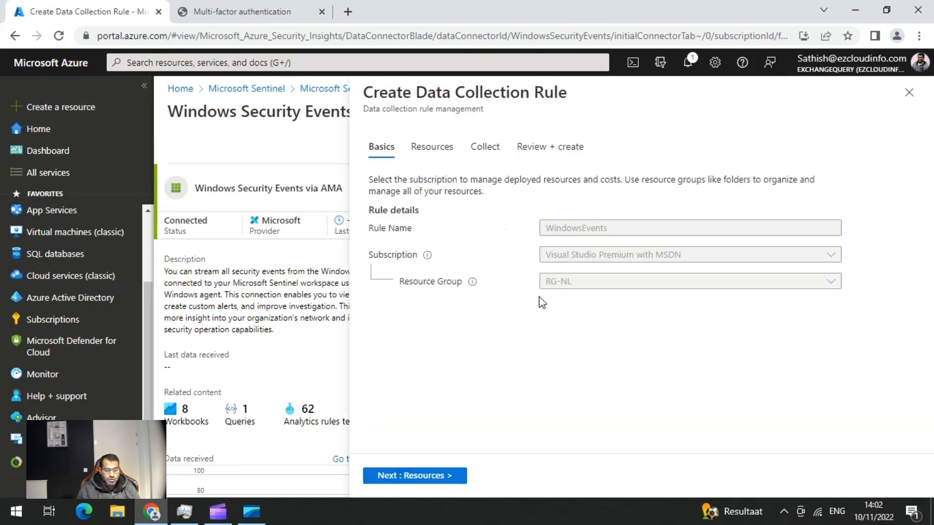
{"action": "left_click", "coordinate": [491, 150]}
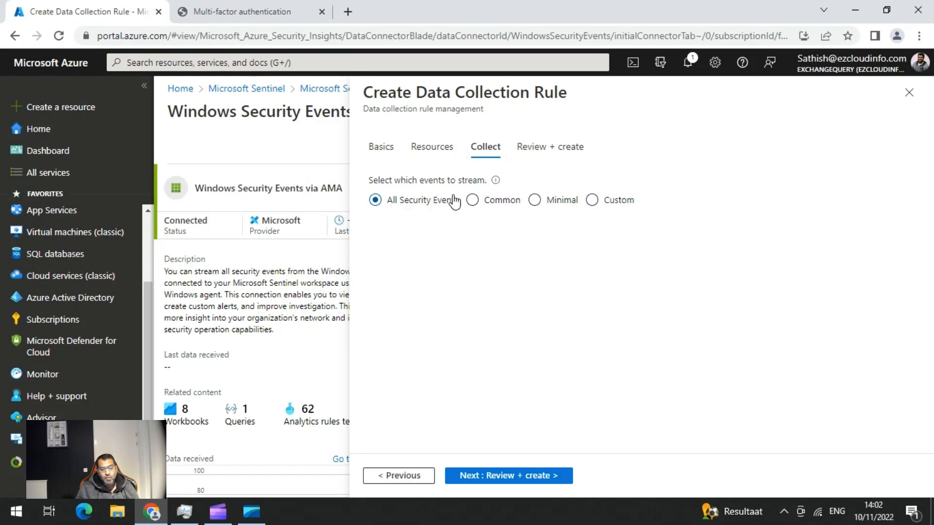
{"action": "left_click", "coordinate": [472, 201]}
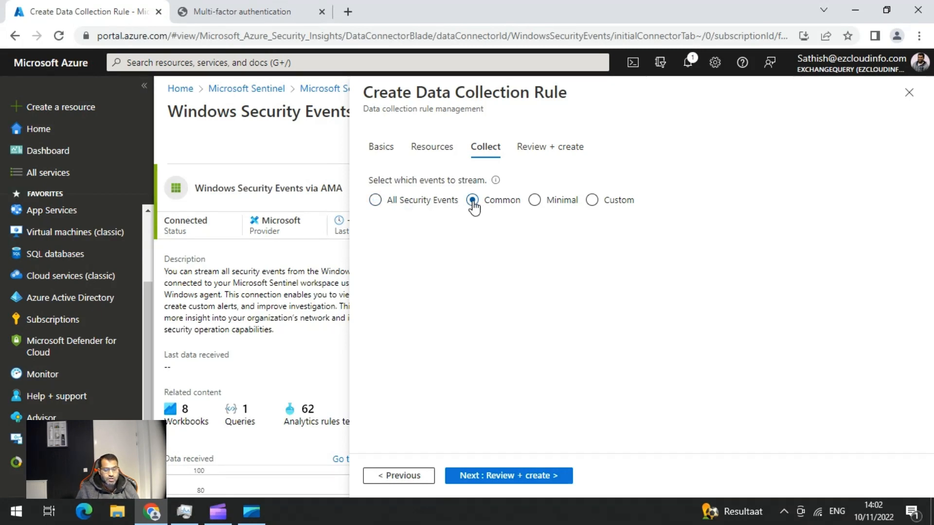
{"action": "left_click", "coordinate": [534, 204]}
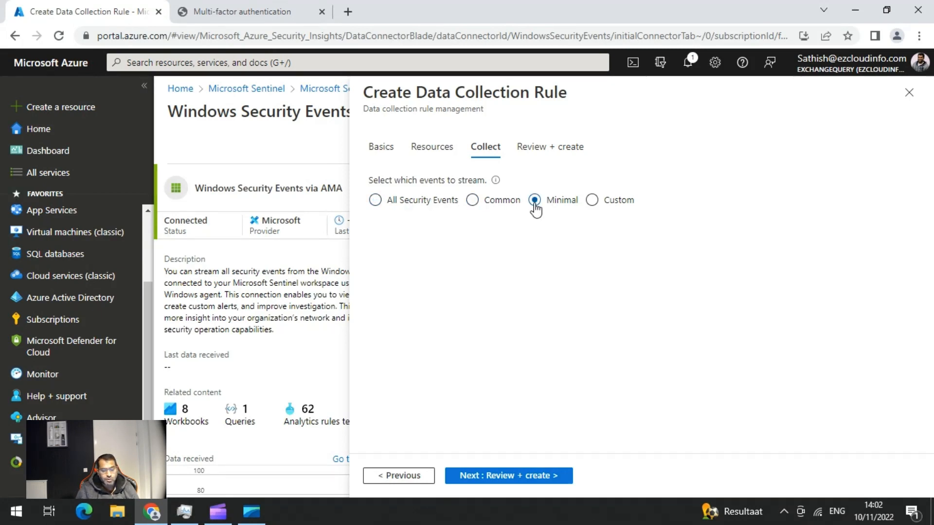
{"action": "left_click", "coordinate": [598, 204]}
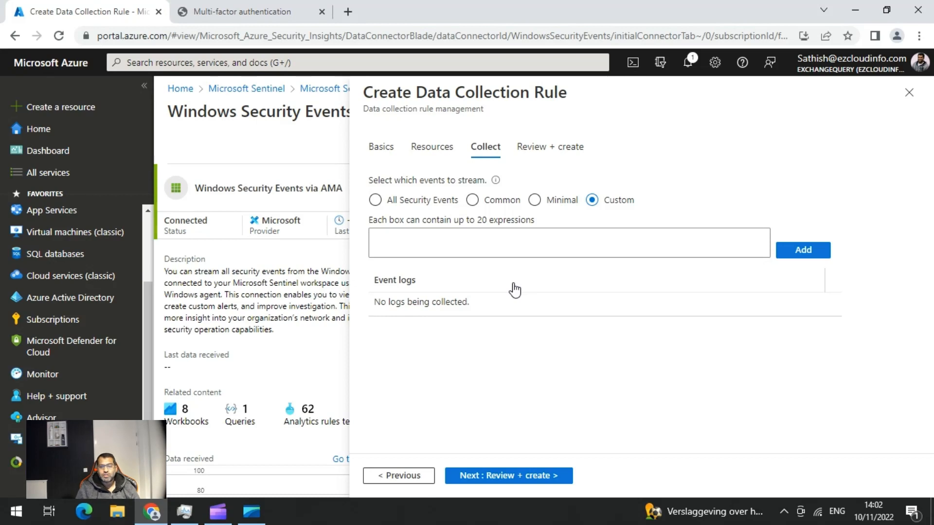
{"action": "left_click", "coordinate": [375, 200]}
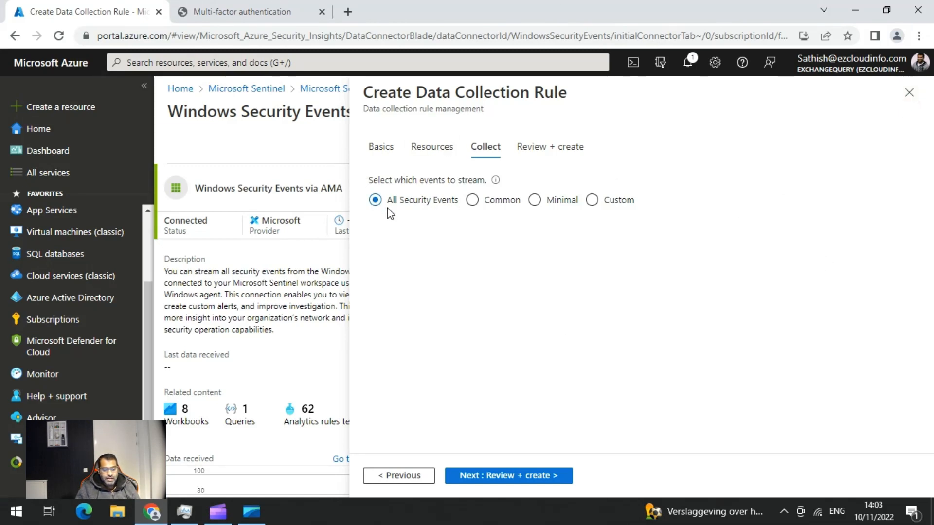
{"action": "left_click", "coordinate": [907, 97]}
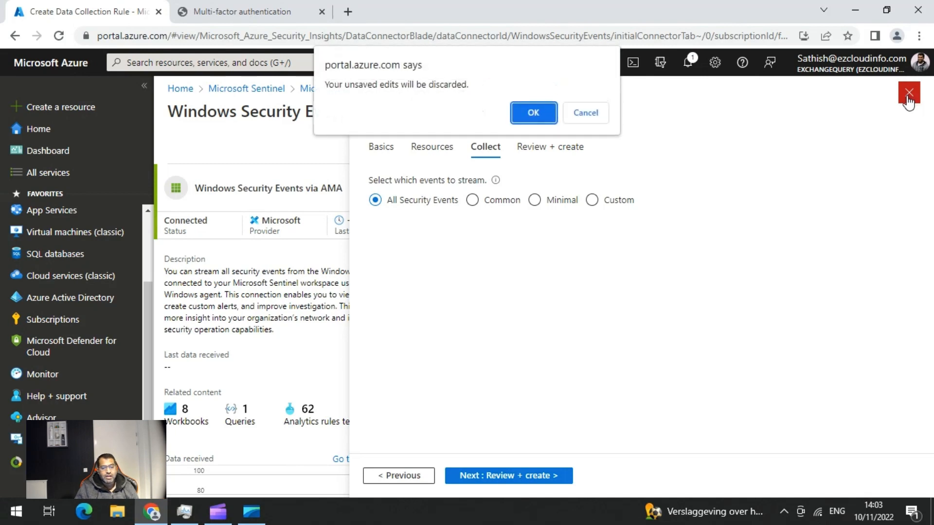
{"action": "left_click", "coordinate": [533, 113]}
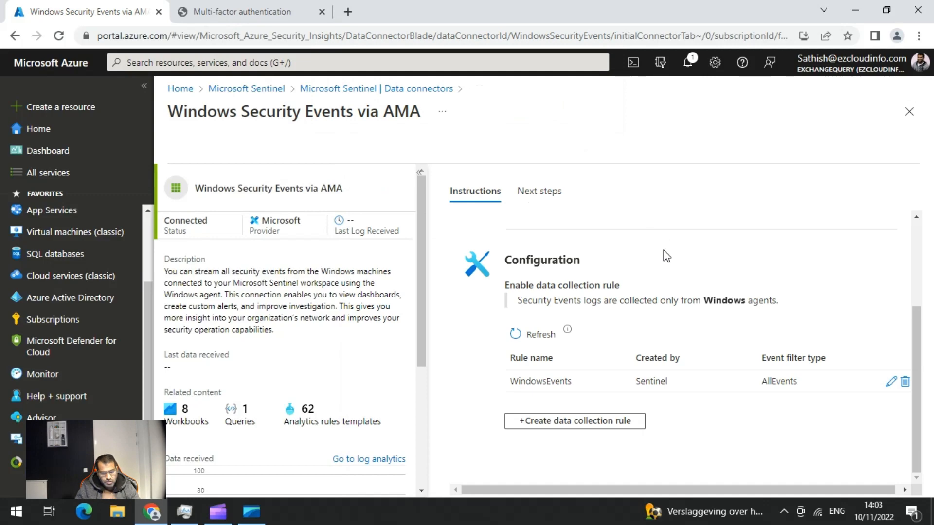
{"action": "left_click", "coordinate": [909, 111]}
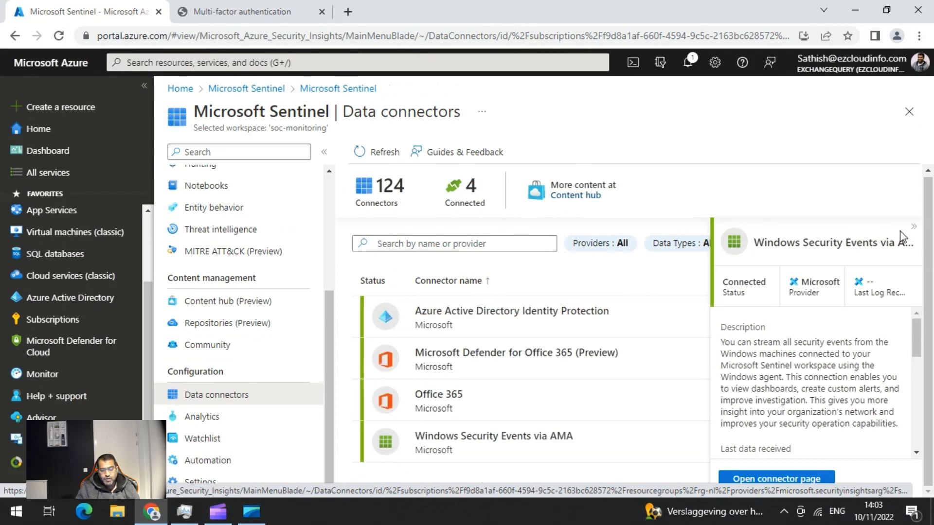
Step: Collapse the Windows Security Events via AMA details and reapply the Connected status filter to the data connectors
{"action": "left_click", "coordinate": [914, 226]}
{"action": "left_click", "coordinate": [773, 243]}
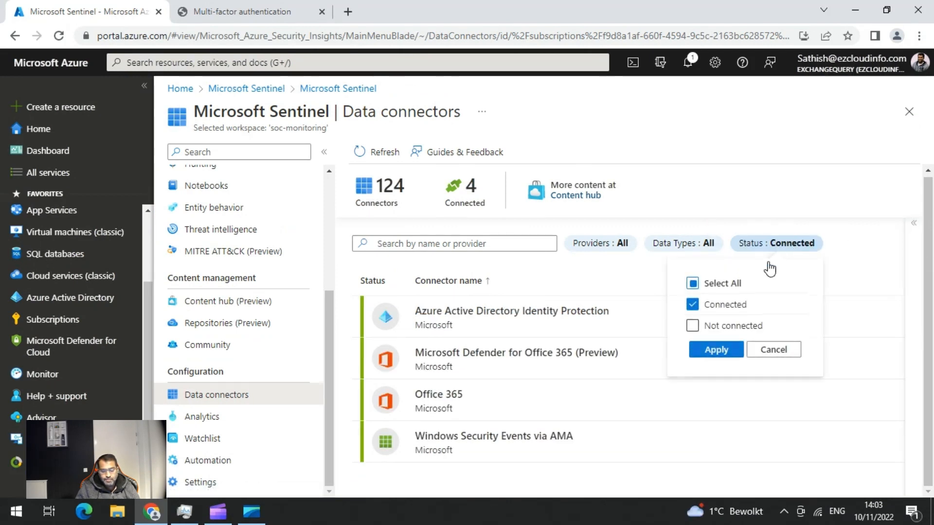
{"action": "left_click", "coordinate": [715, 349]}
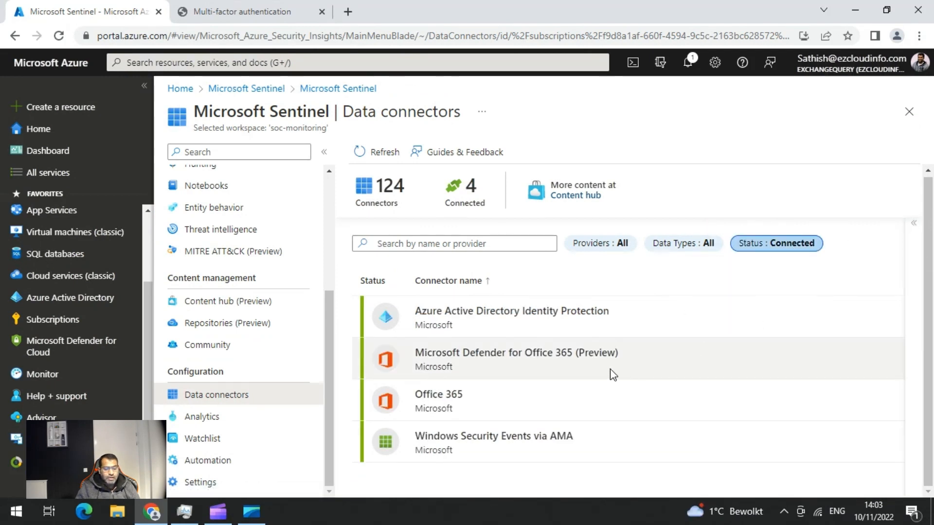
Step: Open the Microsoft Defender for Office 365 (Preview) connector page and review its description, imported alert types and prerequisites
{"action": "left_click", "coordinate": [588, 358]}
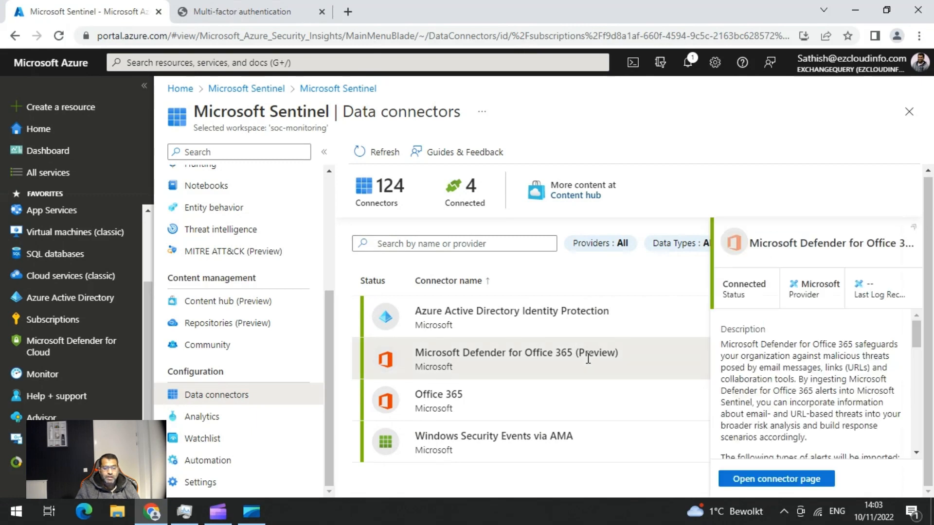
{"action": "left_click", "coordinate": [787, 481]}
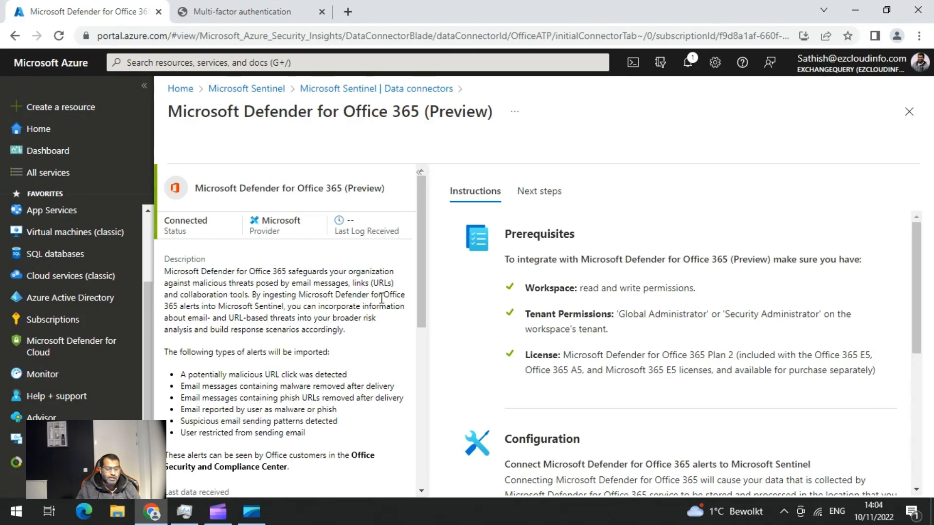
{"action": "scroll", "coordinate": [382, 300], "scroll_direction": "down", "scroll_amount": 5}
{"action": "scroll", "coordinate": [382, 301], "scroll_direction": "up", "scroll_amount": 5}
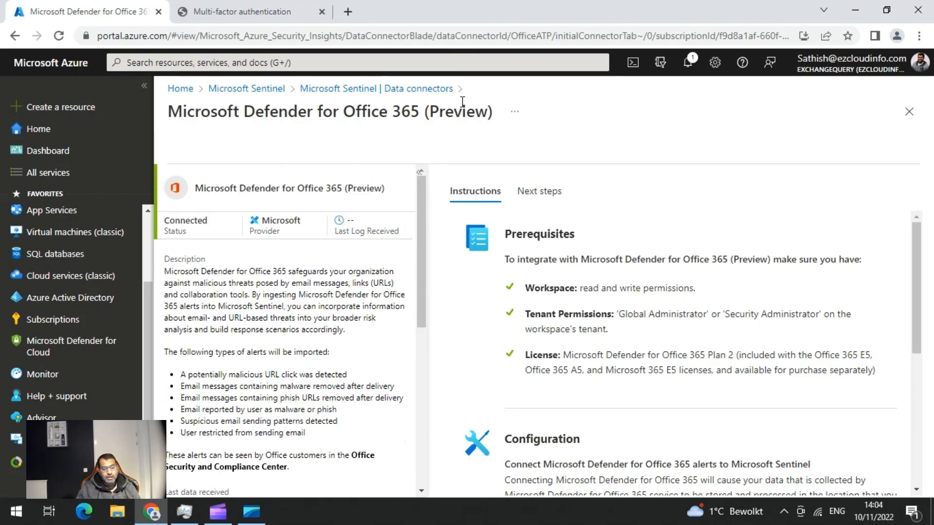
Step: Reopen the SOC-Monitoring workspace from the Microsoft Sentinel list and show the next steps of the Windows Security Events via AMA connector
{"action": "left_click", "coordinate": [253, 91]}
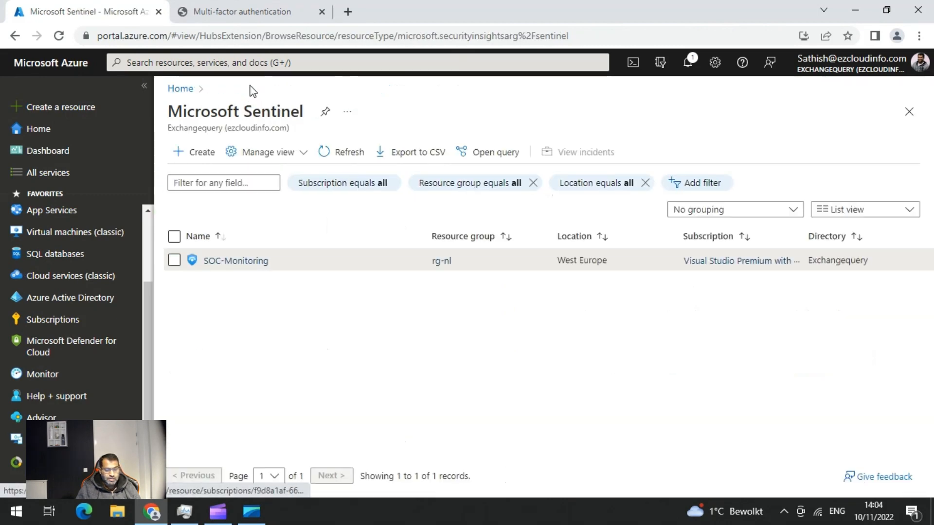
{"action": "left_click", "coordinate": [232, 267]}
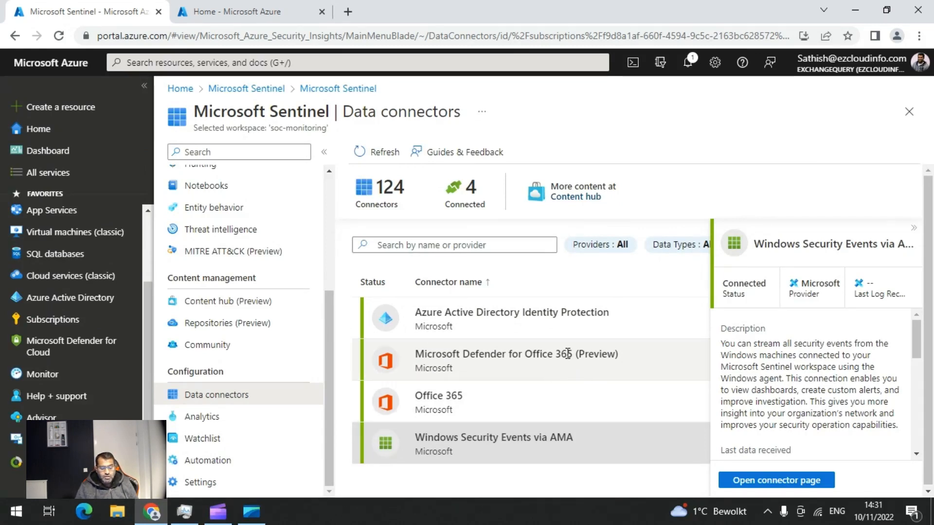
{"action": "left_click", "coordinate": [482, 442]}
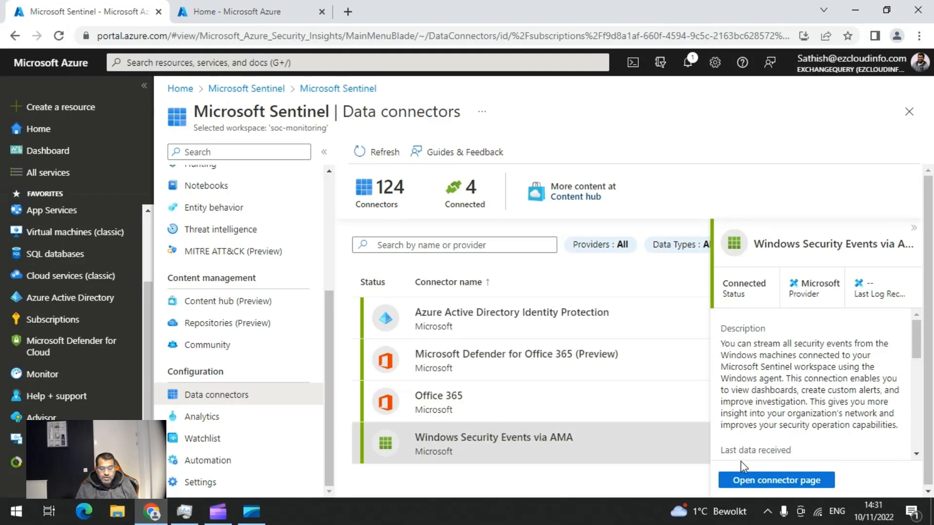
{"action": "left_click", "coordinate": [761, 480]}
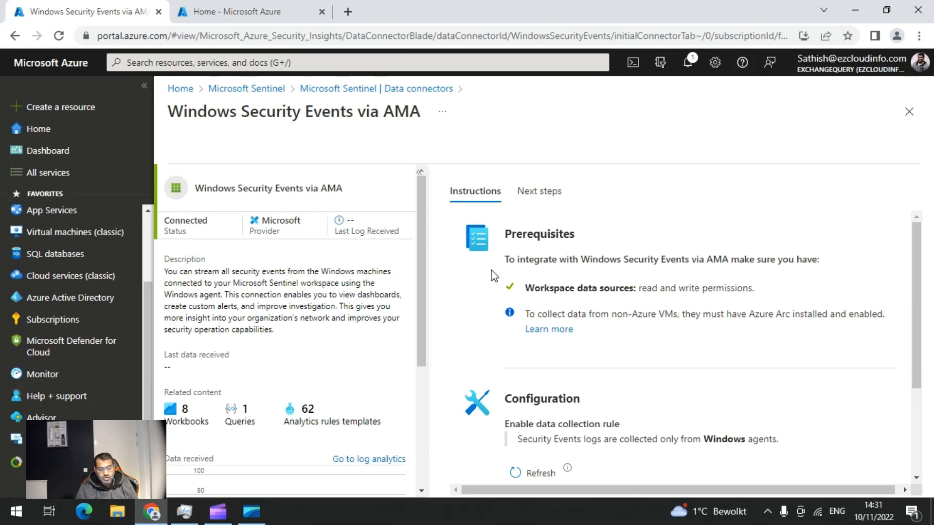
{"action": "left_click", "coordinate": [540, 194]}
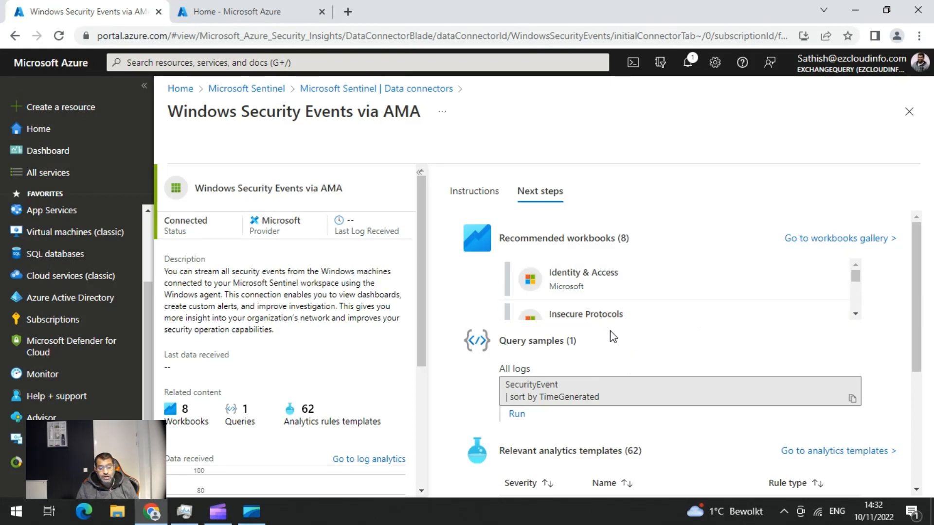
Step: Run the All logs sample query on SecurityEvent for the last 12 hours, and enlarge the results area by shrinking the editor and hiding the schema
{"action": "left_click", "coordinate": [516, 414]}
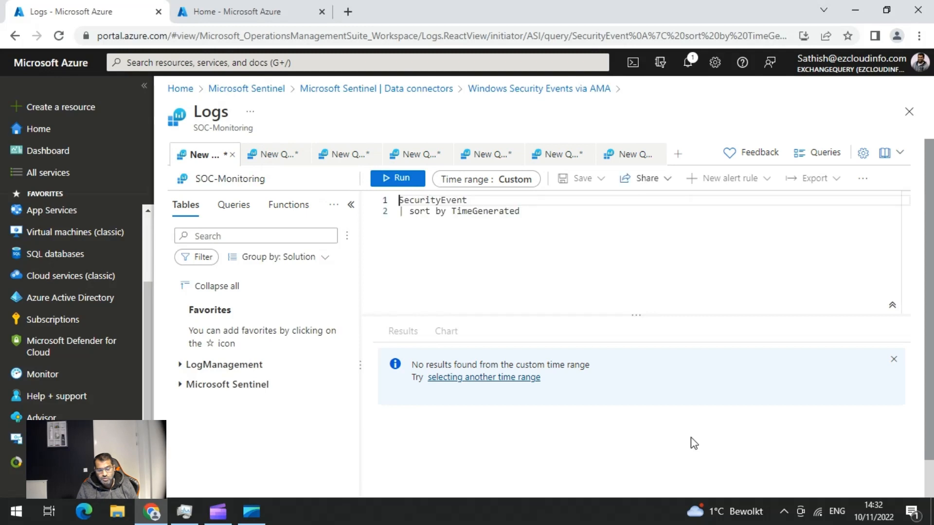
{"action": "left_click", "coordinate": [508, 178]}
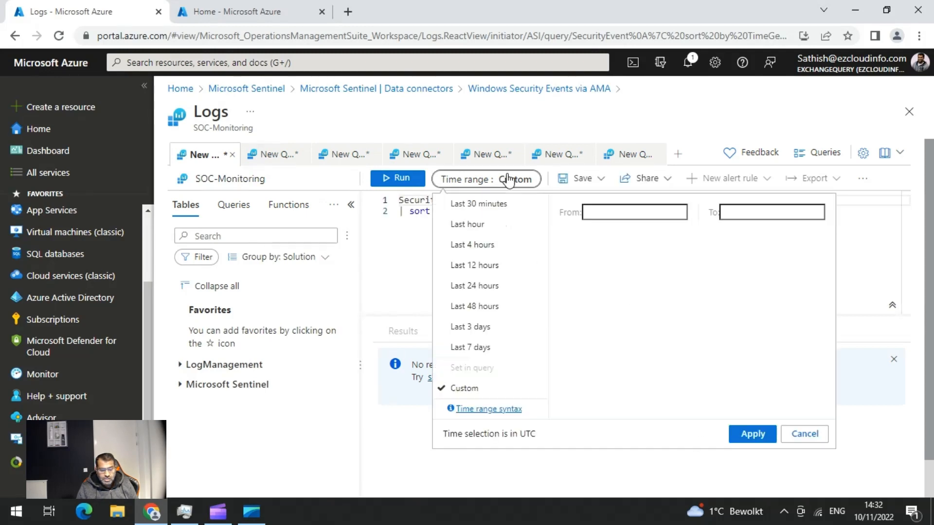
{"action": "left_click", "coordinate": [483, 267]}
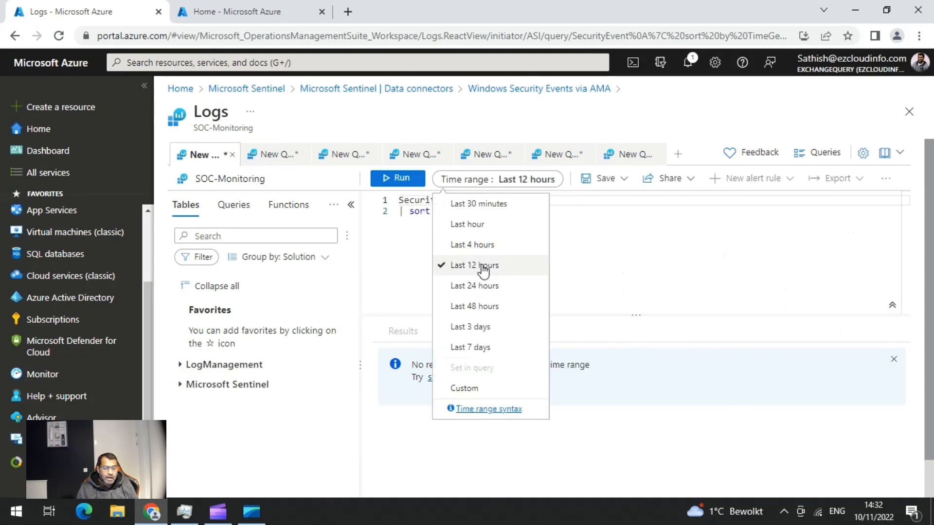
{"action": "left_click", "coordinate": [397, 178]}
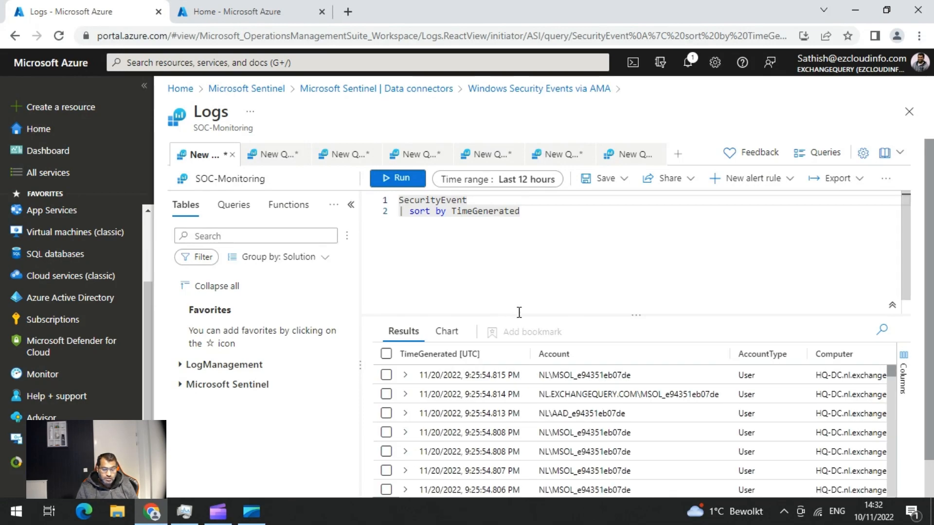
{"action": "left_click_drag", "start_coordinate": [516, 315], "coordinate": [516, 227]}
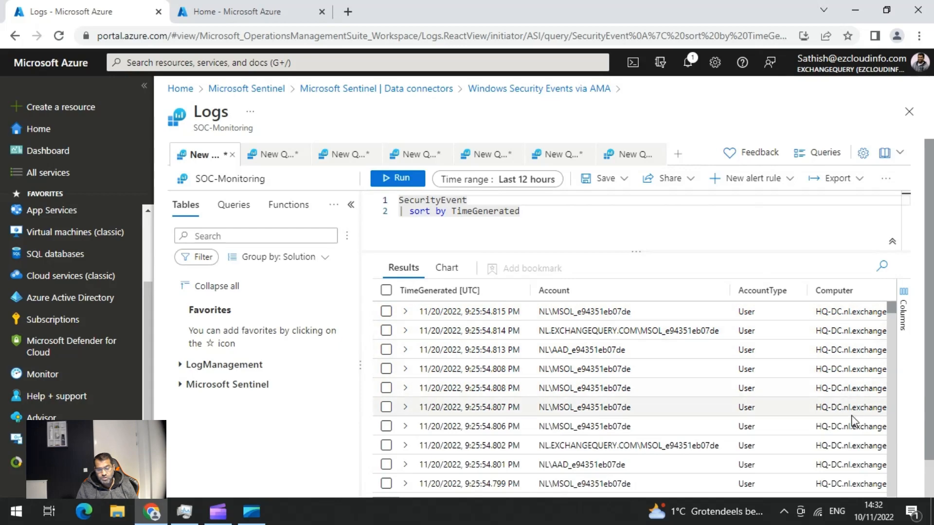
{"action": "left_click", "coordinate": [350, 204]}
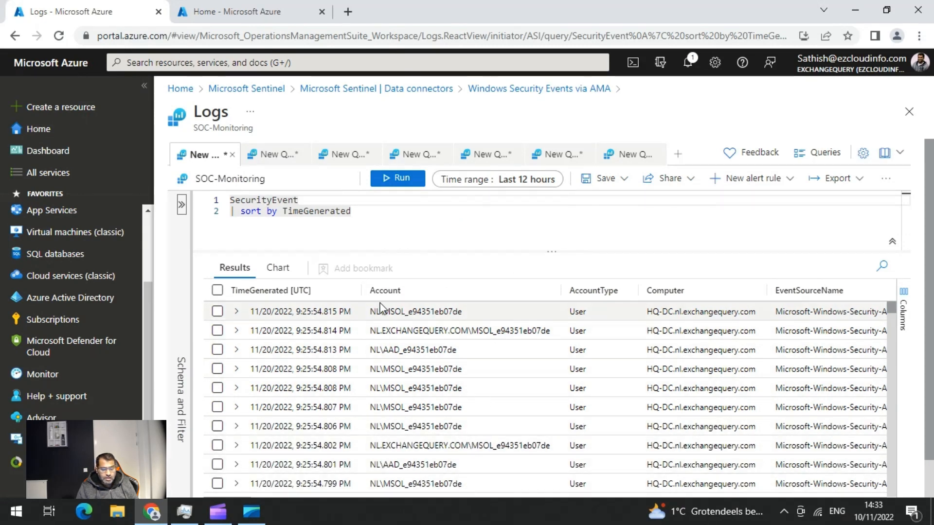
Step: Examine the columns of the first security event, from account and event ID through logon type to object details, and return to the first column
{"action": "left_click", "coordinate": [598, 315]}
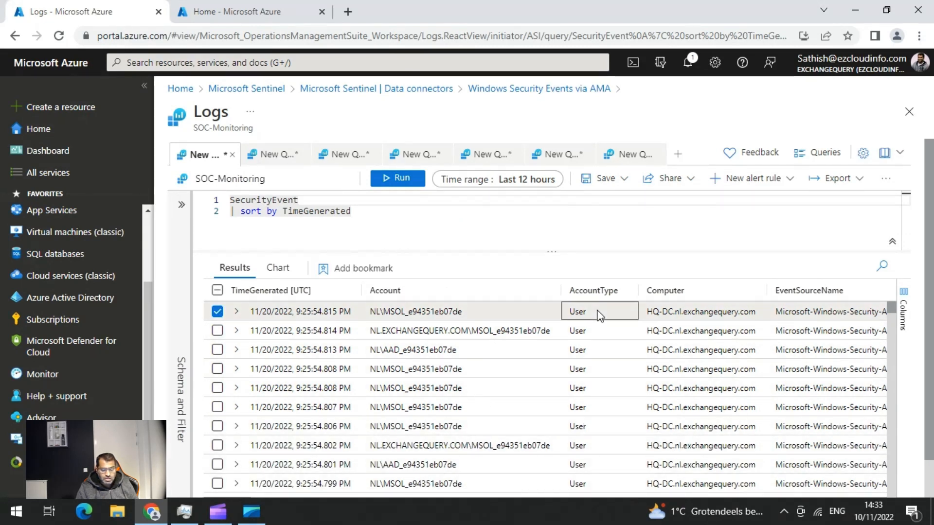
{"action": "key", "text": "Right"}
{"action": "key", "text": "Right"}
{"action": "key", "text": "Right"}
{"action": "key", "text": "Right"}
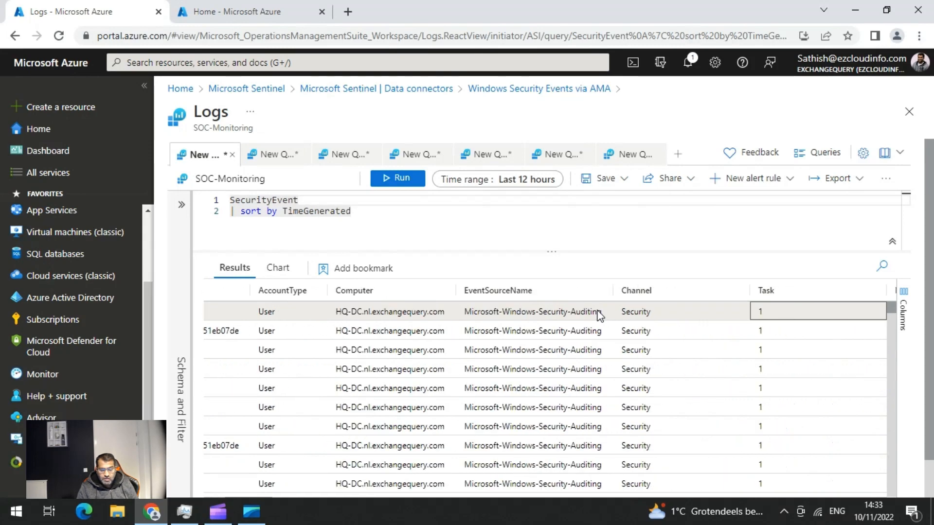
{"action": "key", "text": "Right"}
{"action": "key", "text": "Right"}
{"action": "key", "text": "Right"}
{"action": "key", "text": "Right"}
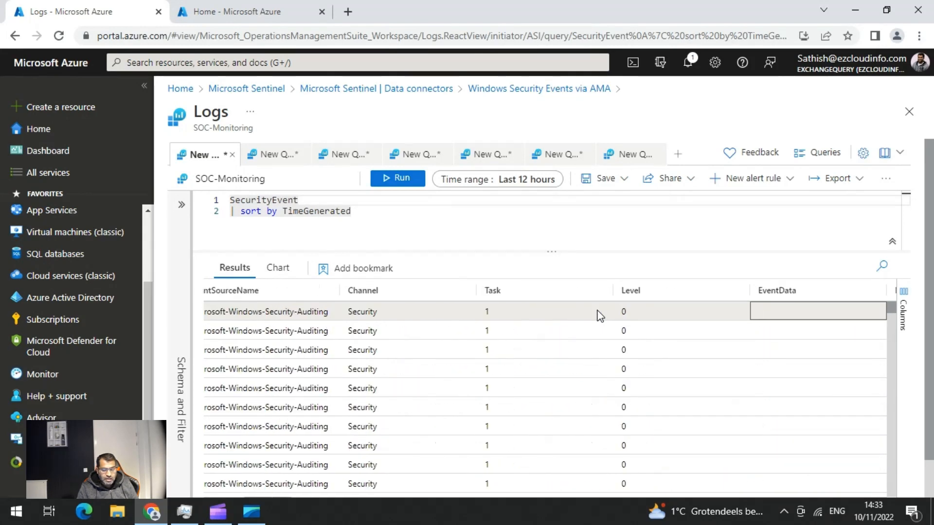
{"action": "key", "text": "Right"}
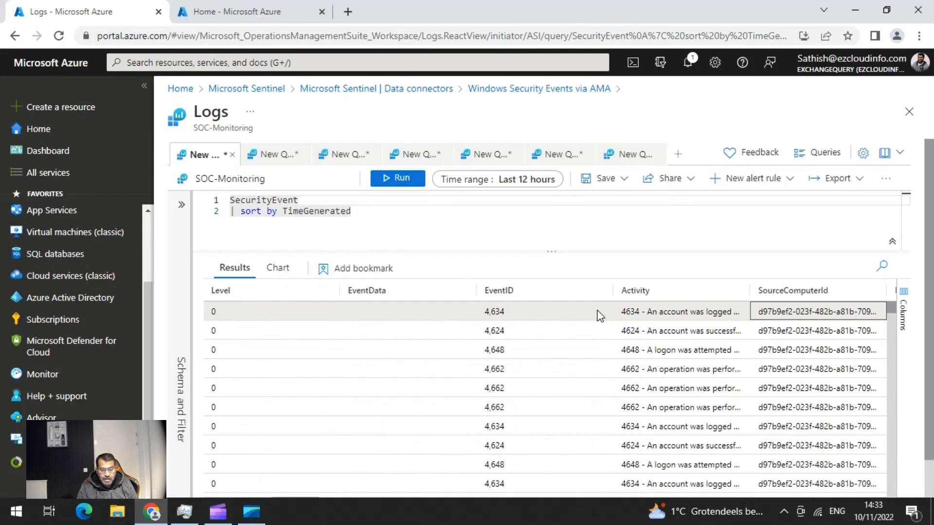
{"action": "key", "text": "Right"}
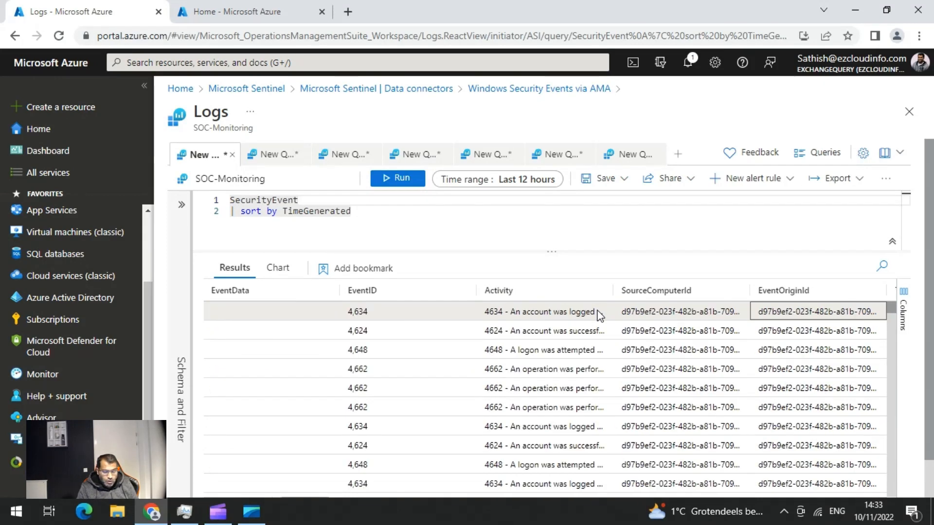
{"action": "key", "text": "Right"}
{"action": "key", "text": "Right"}
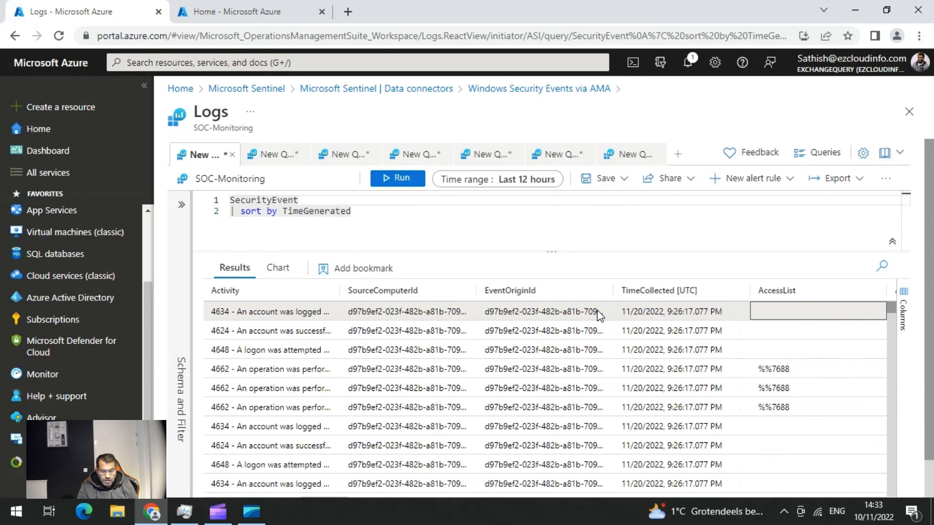
{"action": "key", "text": "Right"}
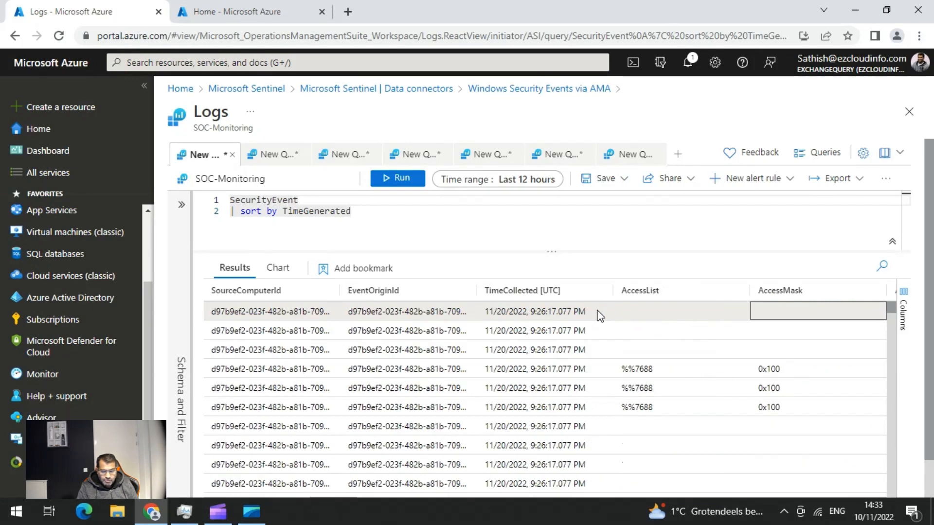
{"action": "key", "text": "Right"}
{"action": "key", "text": "Right"}
{"action": "key", "text": "Right"}
{"action": "key", "text": "Right"}
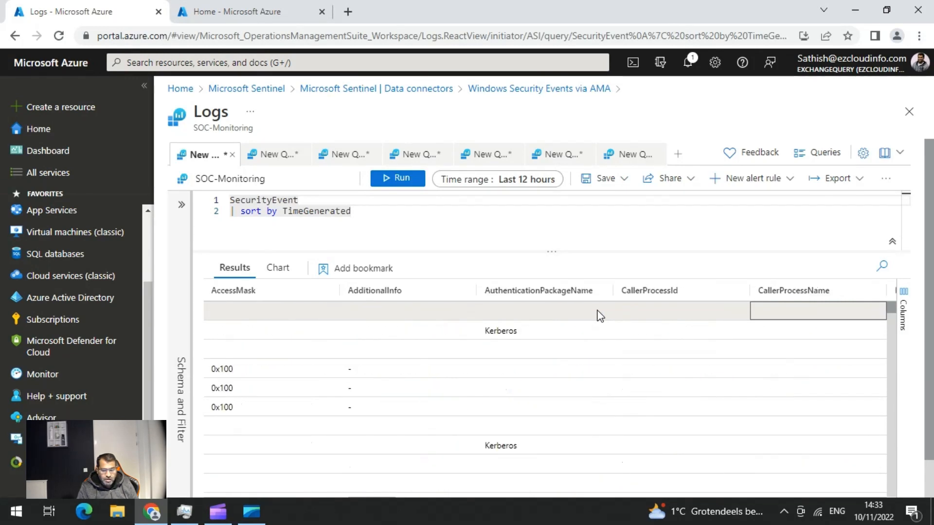
{"action": "key", "text": "Right"}
{"action": "key", "text": "Right"}
{"action": "key", "text": "Right"}
{"action": "key", "text": "Right"}
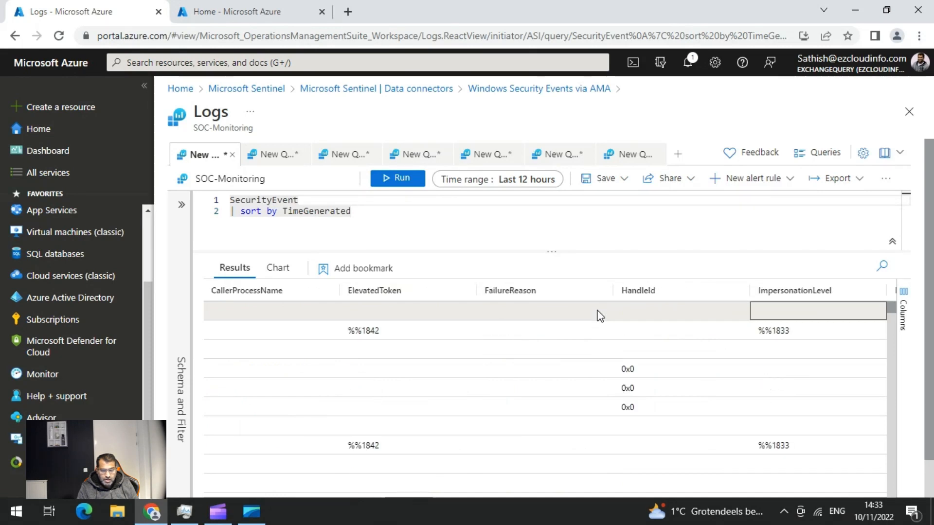
{"action": "key", "text": "Right"}
{"action": "key", "text": "Right"}
{"action": "key", "text": "Right"}
{"action": "key", "text": "Right"}
{"action": "key", "text": "Right"}
{"action": "key", "text": "Right"}
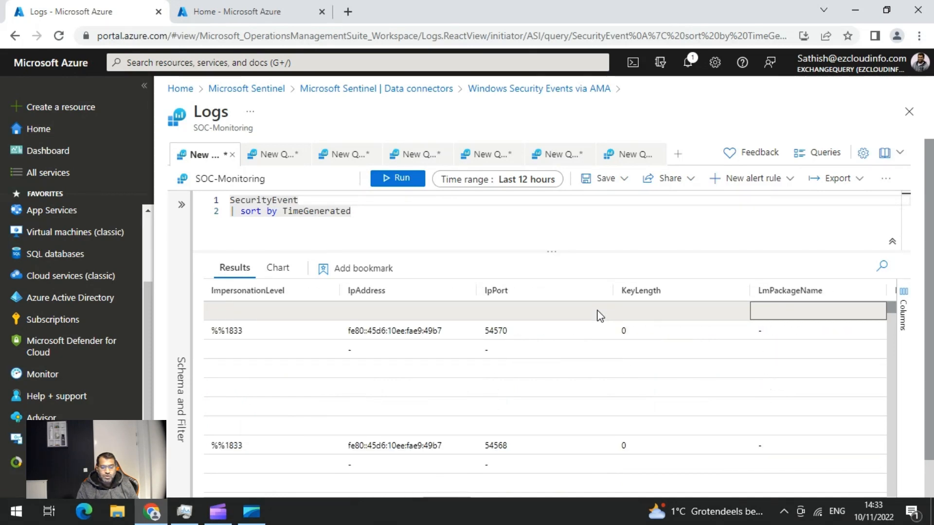
{"action": "key", "text": "Right"}
{"action": "key", "text": "Right"}
{"action": "key", "text": "Right"}
{"action": "key", "text": "Right"}
{"action": "key", "text": "Right"}
{"action": "key", "text": "Right"}
{"action": "key", "text": "Right"}
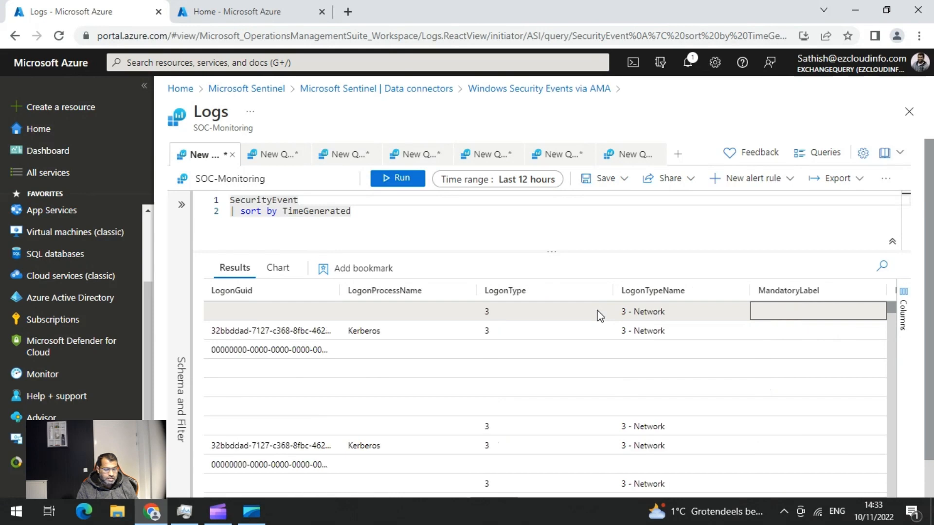
{"action": "key", "text": "Right"}
{"action": "key", "text": "Right"}
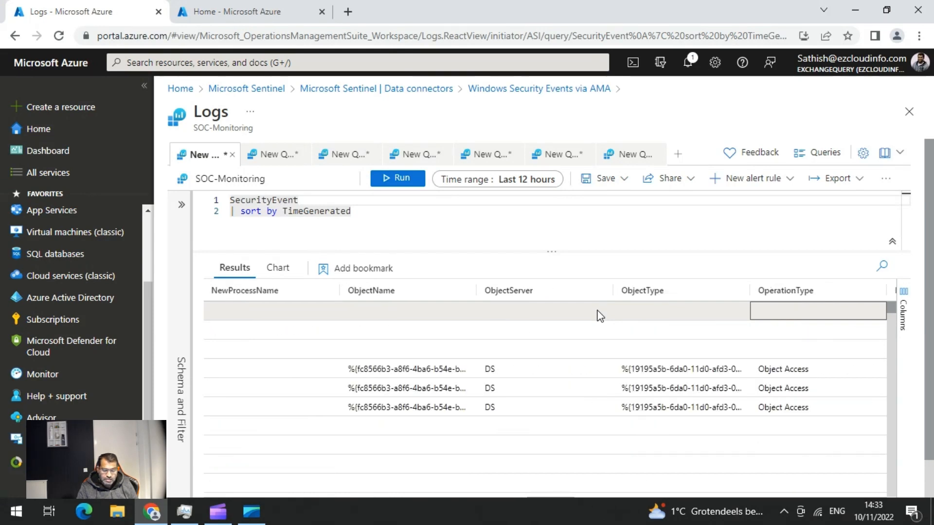
{"action": "key", "text": "Right"}
{"action": "key", "text": "Left"}
{"action": "key", "text": "Left"}
{"action": "key", "text": "Left"}
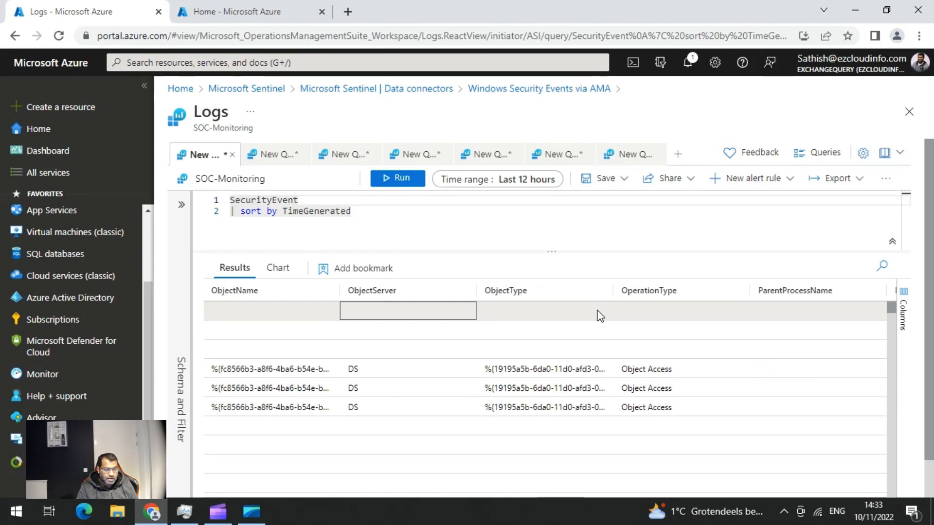
{"action": "key", "text": "Home"}
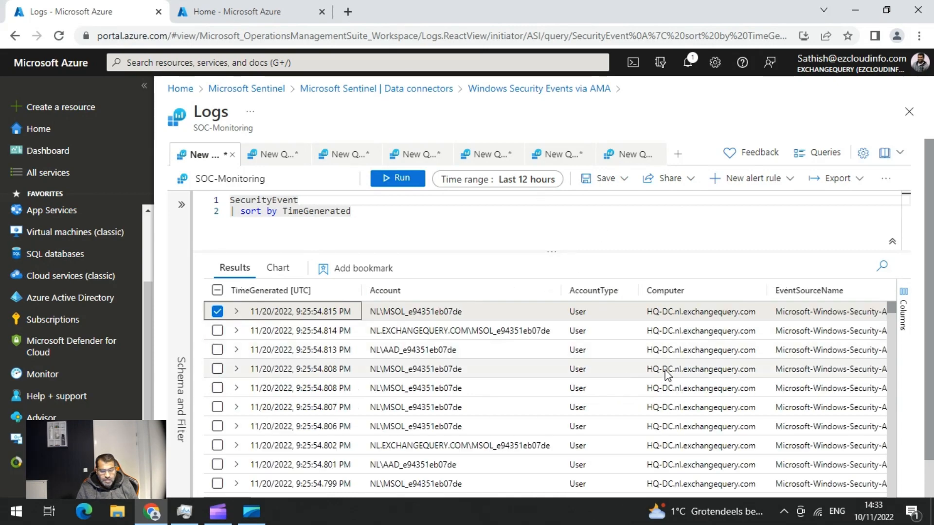
Step: Look through the listed security events down to the older entries, comparing their accounts, account types and source computers
{"action": "scroll", "coordinate": [744, 388], "scroll_direction": "down", "scroll_amount": 10}
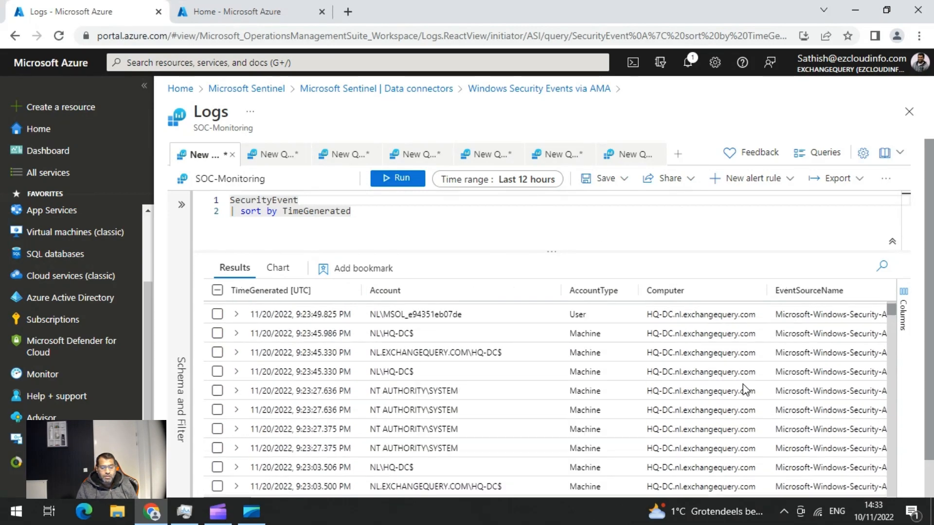
{"action": "scroll", "coordinate": [743, 387], "scroll_direction": "down", "scroll_amount": 8}
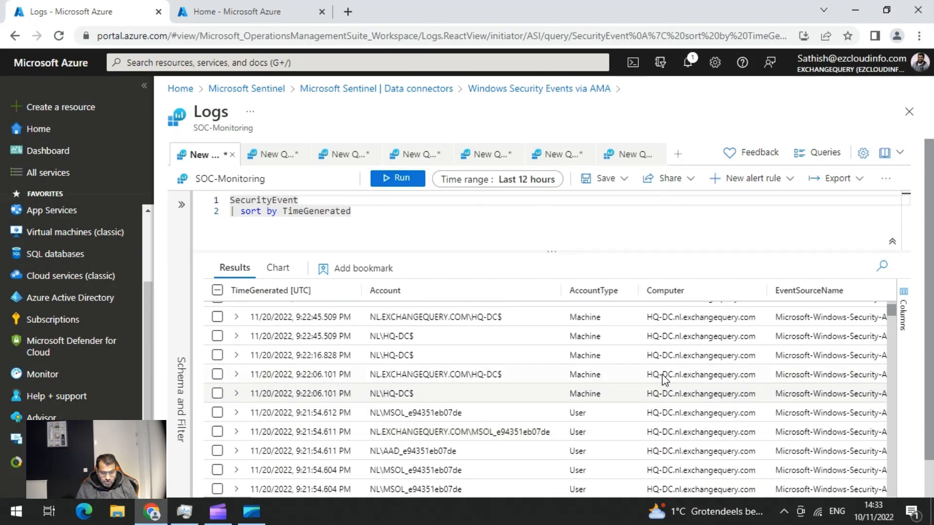
{"action": "scroll", "coordinate": [710, 384], "scroll_direction": "up", "scroll_amount": 8}
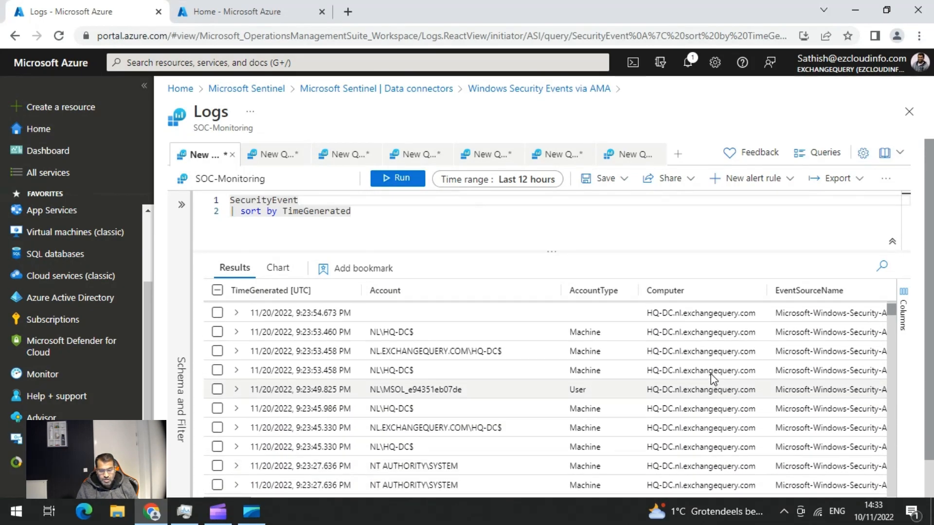
{"action": "scroll", "coordinate": [713, 375], "scroll_direction": "up", "scroll_amount": 3}
{"action": "scroll", "coordinate": [893, 331], "scroll_direction": "up", "scroll_amount": 2}
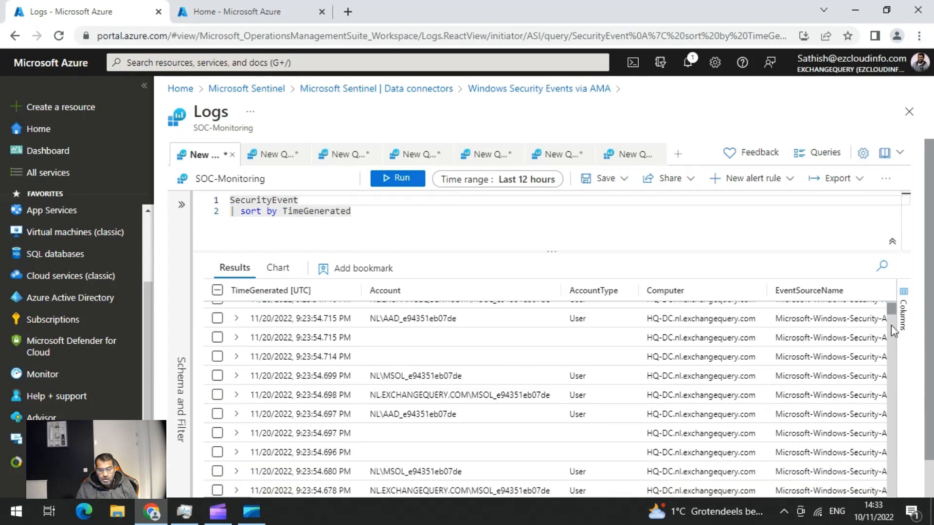
{"action": "left_click_drag", "start_coordinate": [893, 332], "coordinate": [885, 471]}
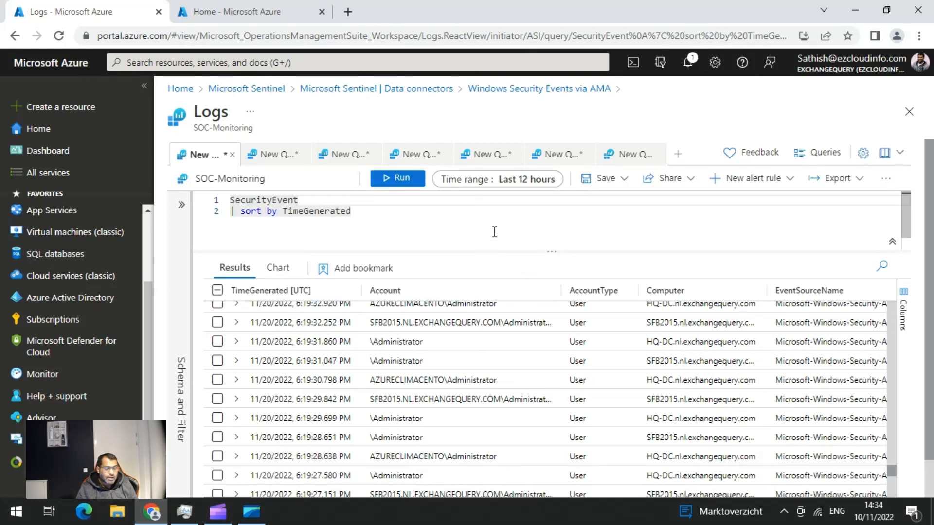
Step: Discard the unsaved SecurityEvent query and go back through the Windows Security Events via AMA connector to the data connectors list
{"action": "left_click", "coordinate": [521, 93]}
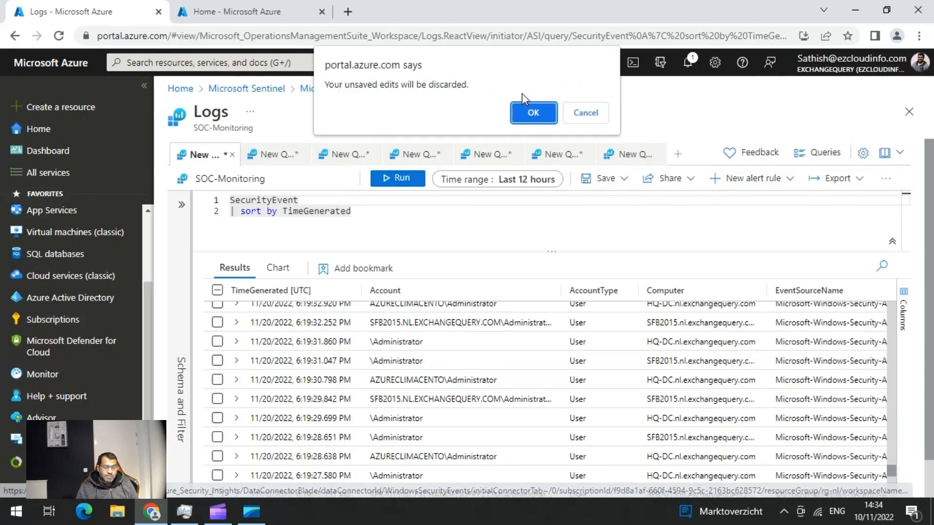
{"action": "left_click", "coordinate": [537, 110]}
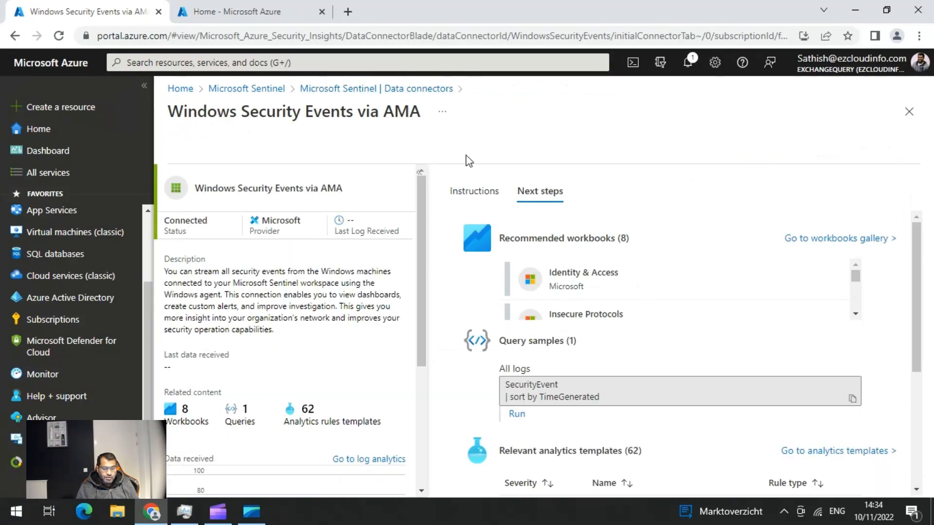
{"action": "left_click", "coordinate": [399, 92]}
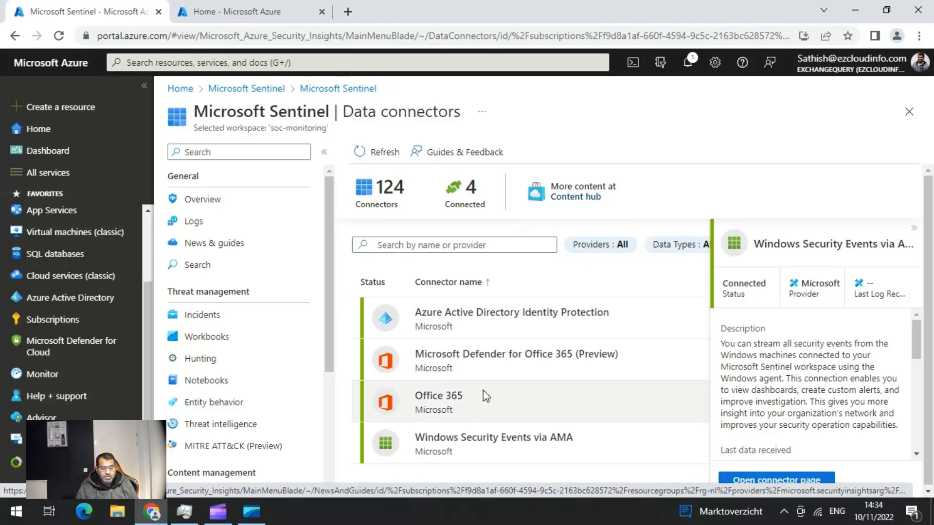
Step: Open the Office 365 connector page and review its prerequisites and the Exchange, SharePoint and Teams record types in its configuration
{"action": "left_click", "coordinate": [697, 413]}
{"action": "scroll", "coordinate": [808, 399], "scroll_direction": "down", "scroll_amount": 2}
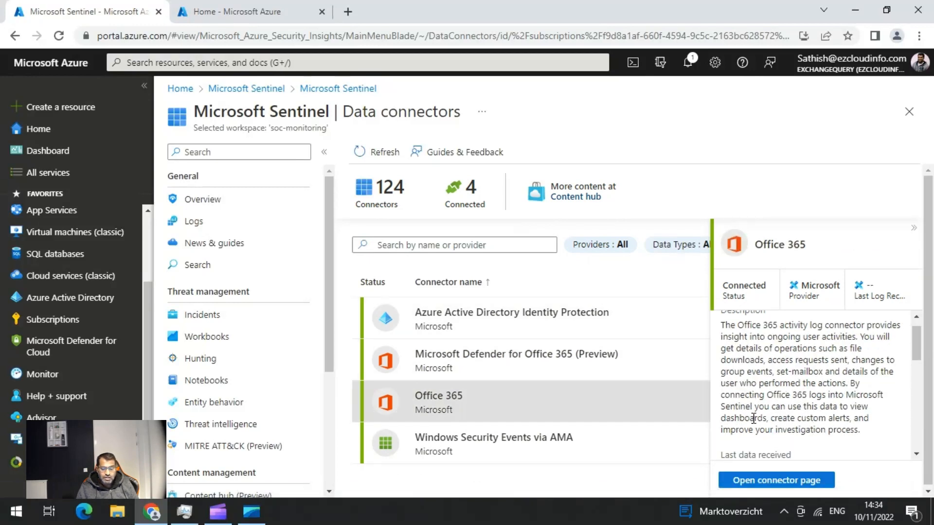
{"action": "left_click", "coordinate": [770, 481]}
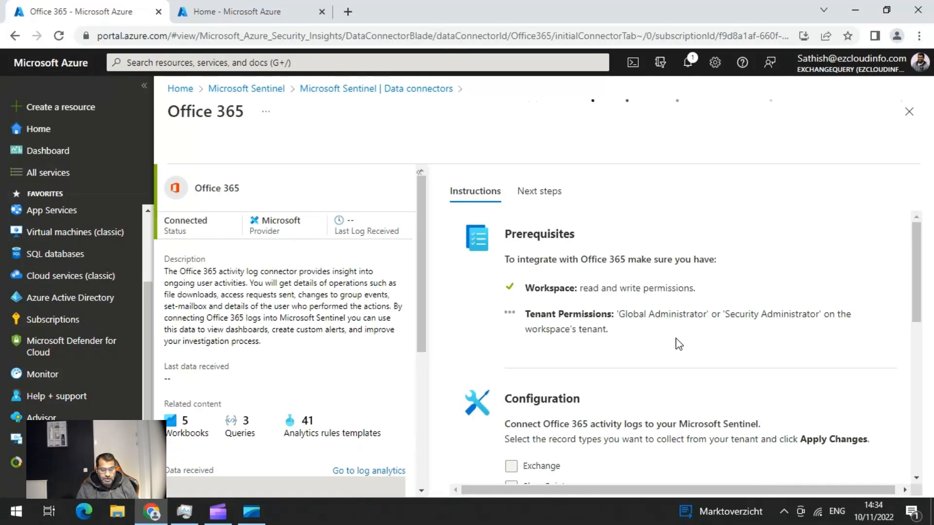
{"action": "scroll", "coordinate": [692, 319], "scroll_direction": "down", "scroll_amount": 1}
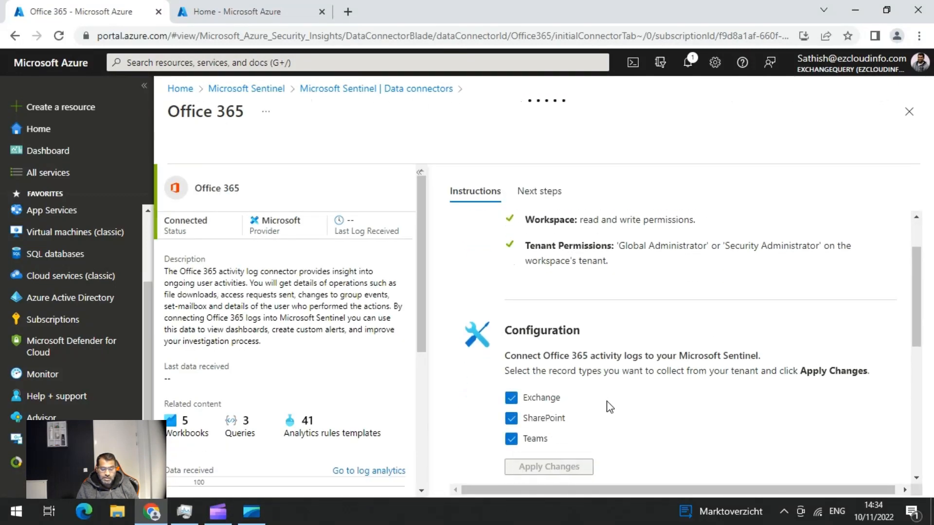
{"action": "scroll", "coordinate": [700, 408], "scroll_direction": "up", "scroll_amount": 1}
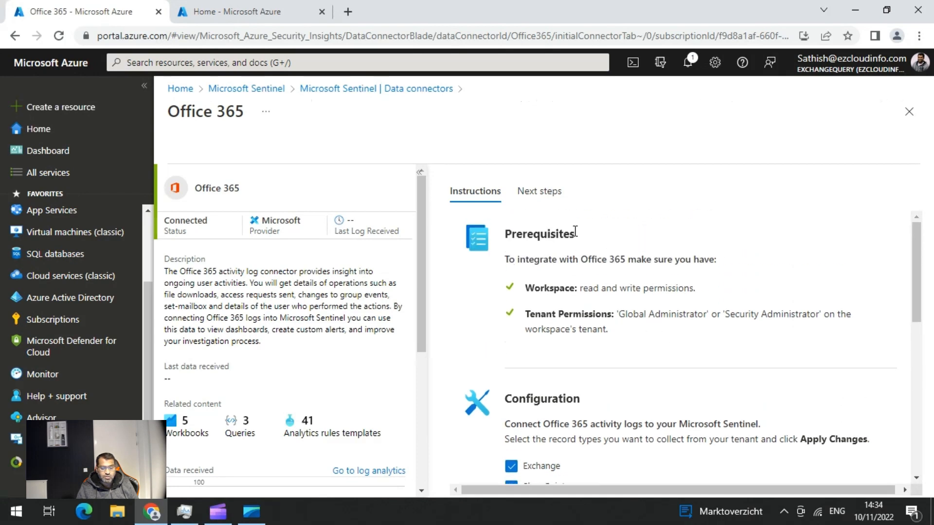
Step: Run the Exchange logs sample query from the Office 365 connector's next steps, with the time range set to the last 7 days
{"action": "left_click", "coordinate": [547, 193]}
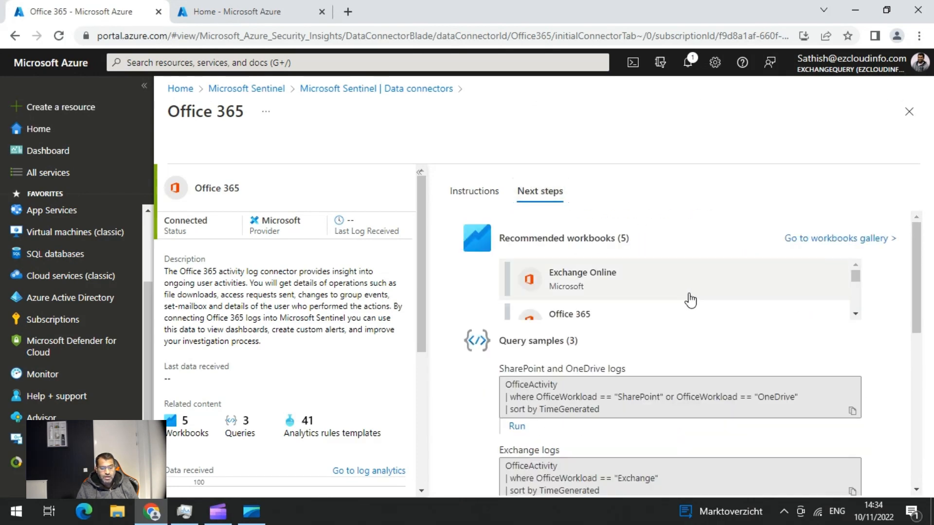
{"action": "scroll", "coordinate": [654, 377], "scroll_direction": "down", "scroll_amount": 1}
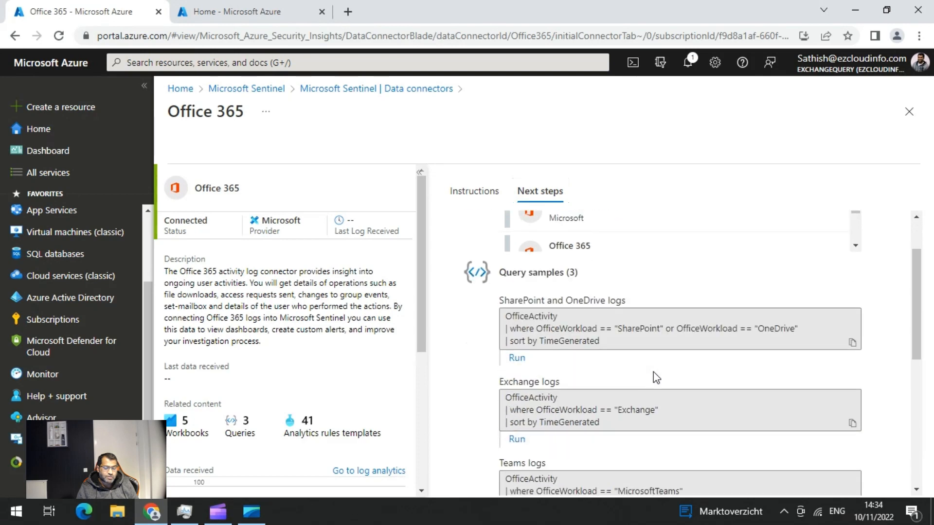
{"action": "scroll", "coordinate": [656, 378], "scroll_direction": "down", "scroll_amount": 1}
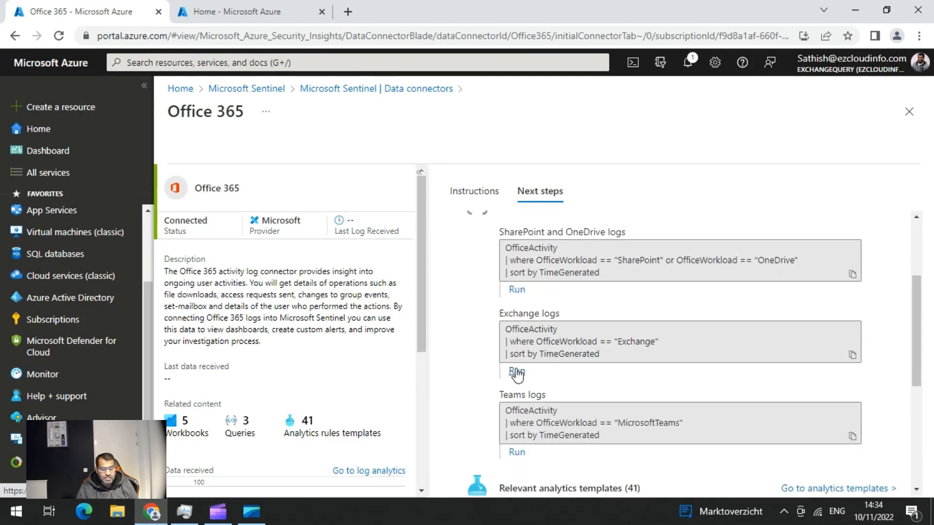
{"action": "left_click", "coordinate": [517, 373]}
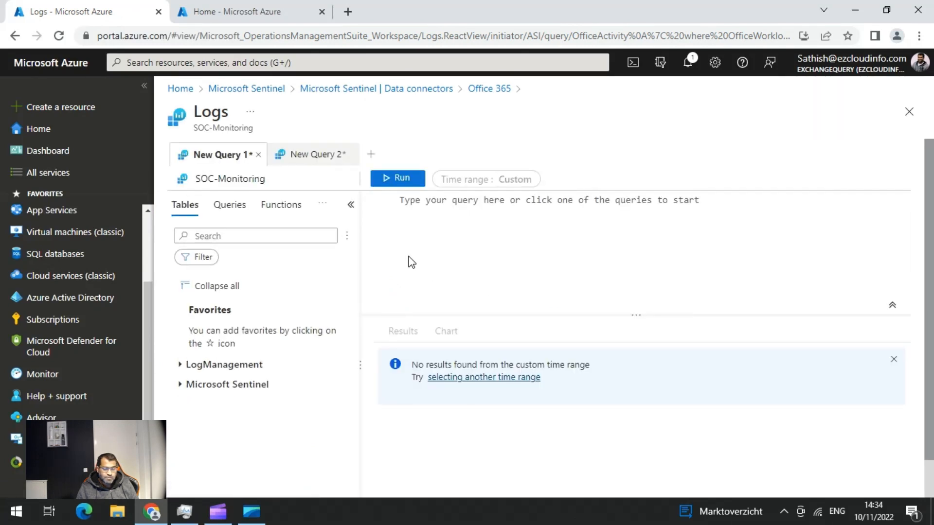
{"action": "left_click", "coordinate": [511, 183]}
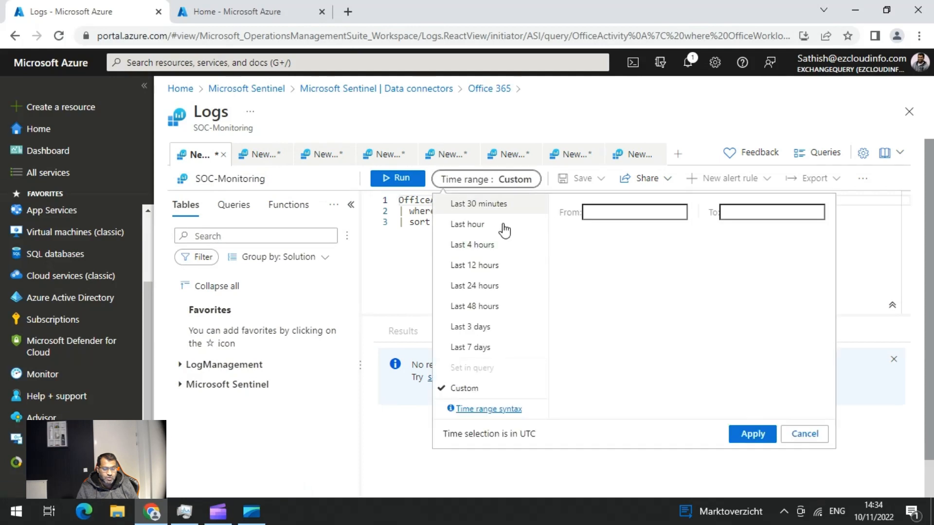
{"action": "left_click", "coordinate": [479, 347]}
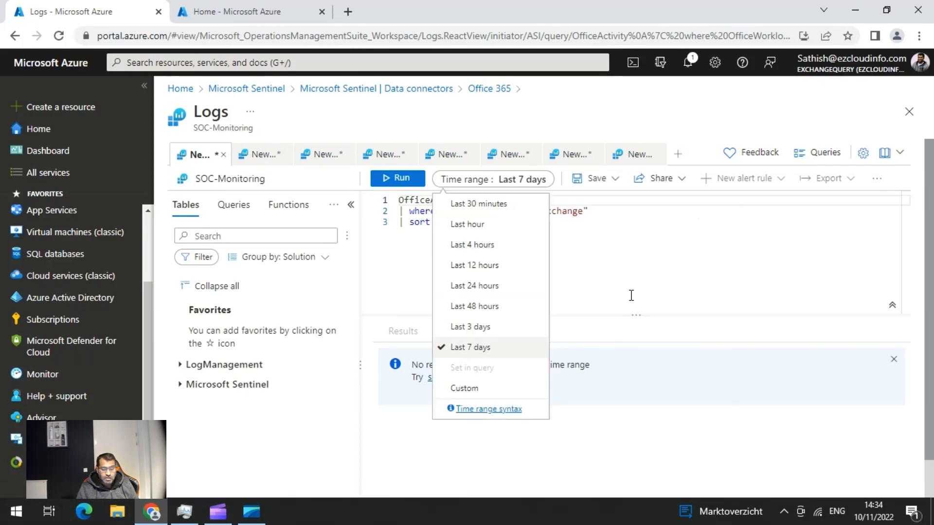
{"action": "left_click", "coordinate": [398, 178]}
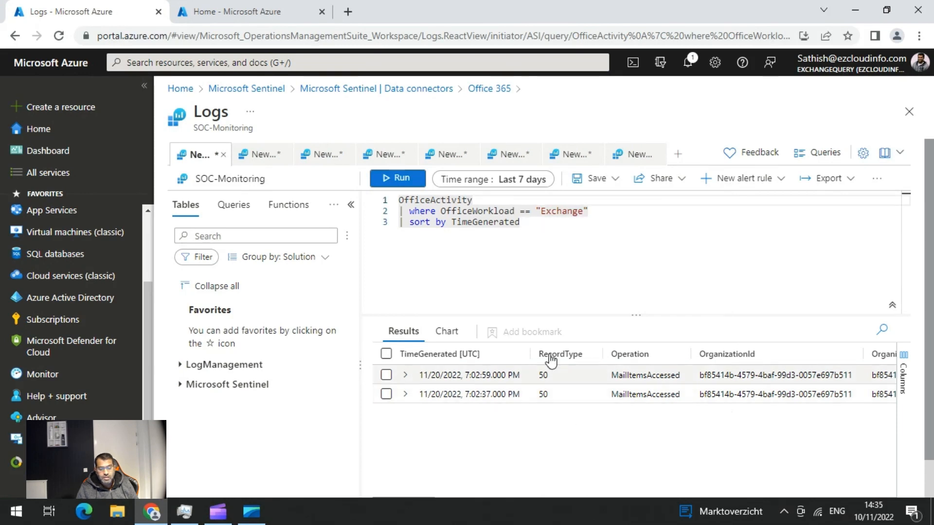
Step: Discard the unsaved OfficeActivity query, return to the data connectors list and look over the workspace's threat management and configuration sections
{"action": "left_click", "coordinate": [404, 89]}
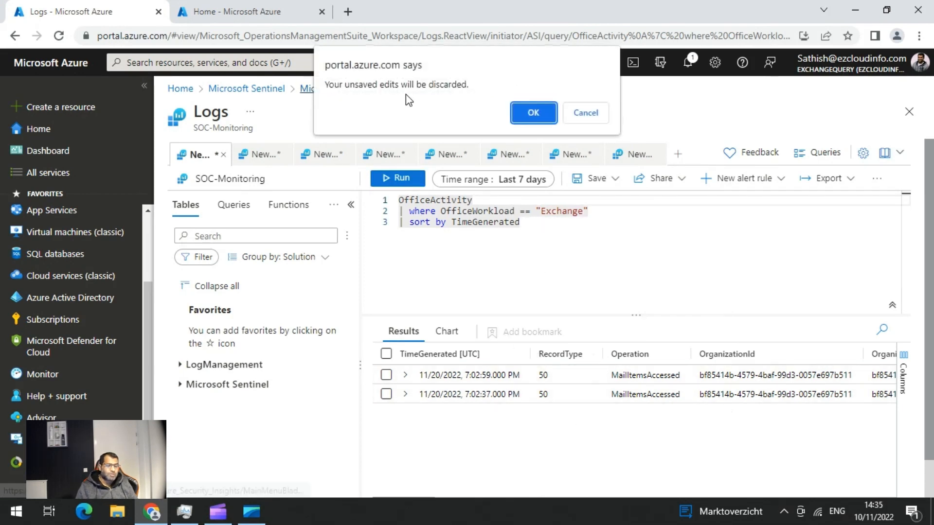
{"action": "left_click", "coordinate": [546, 116]}
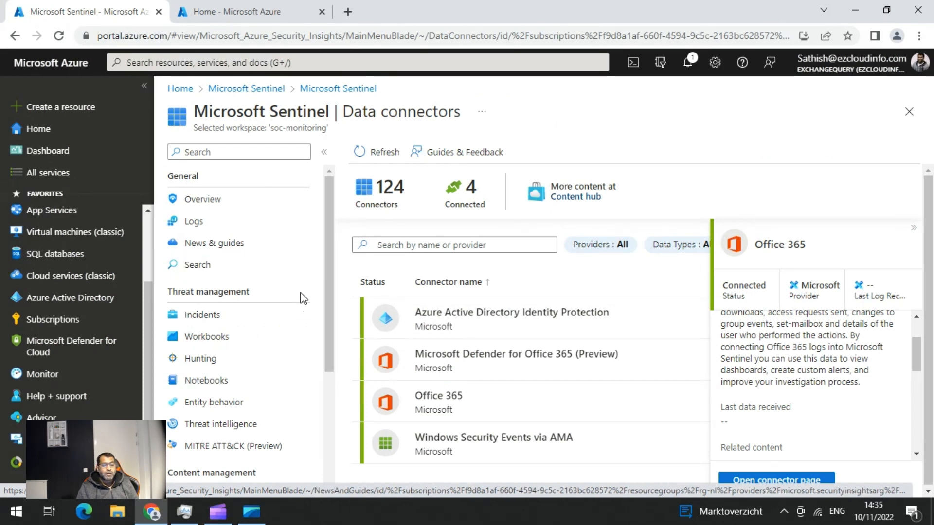
{"action": "scroll", "coordinate": [302, 295], "scroll_direction": "down", "scroll_amount": 1}
{"action": "scroll", "coordinate": [295, 291], "scroll_direction": "down", "scroll_amount": 3}
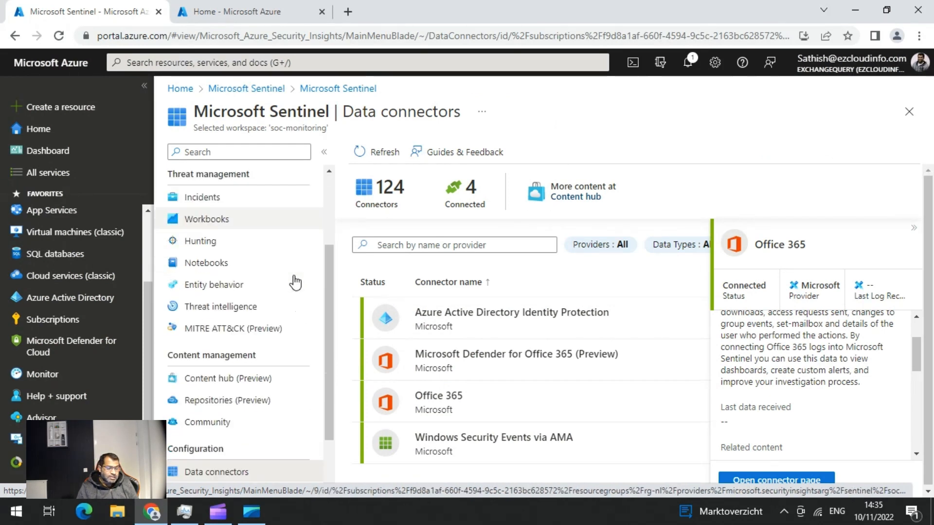